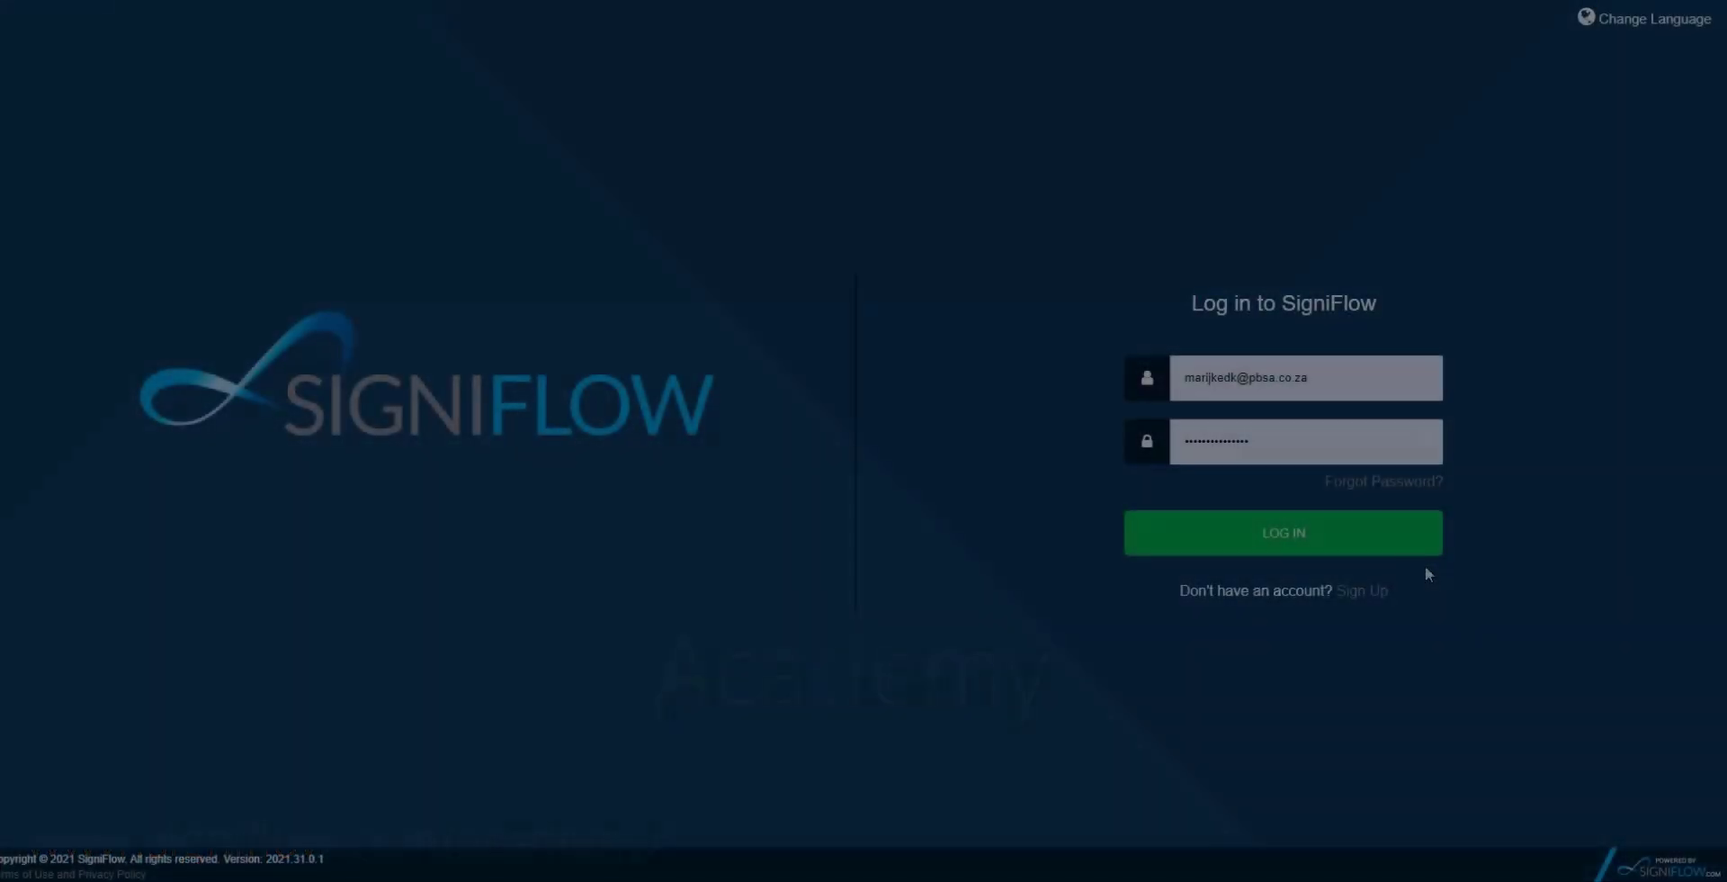
Log in to SigniFlow with the pre-filled credentials to reach the dashboard
left_click(1392, 543)
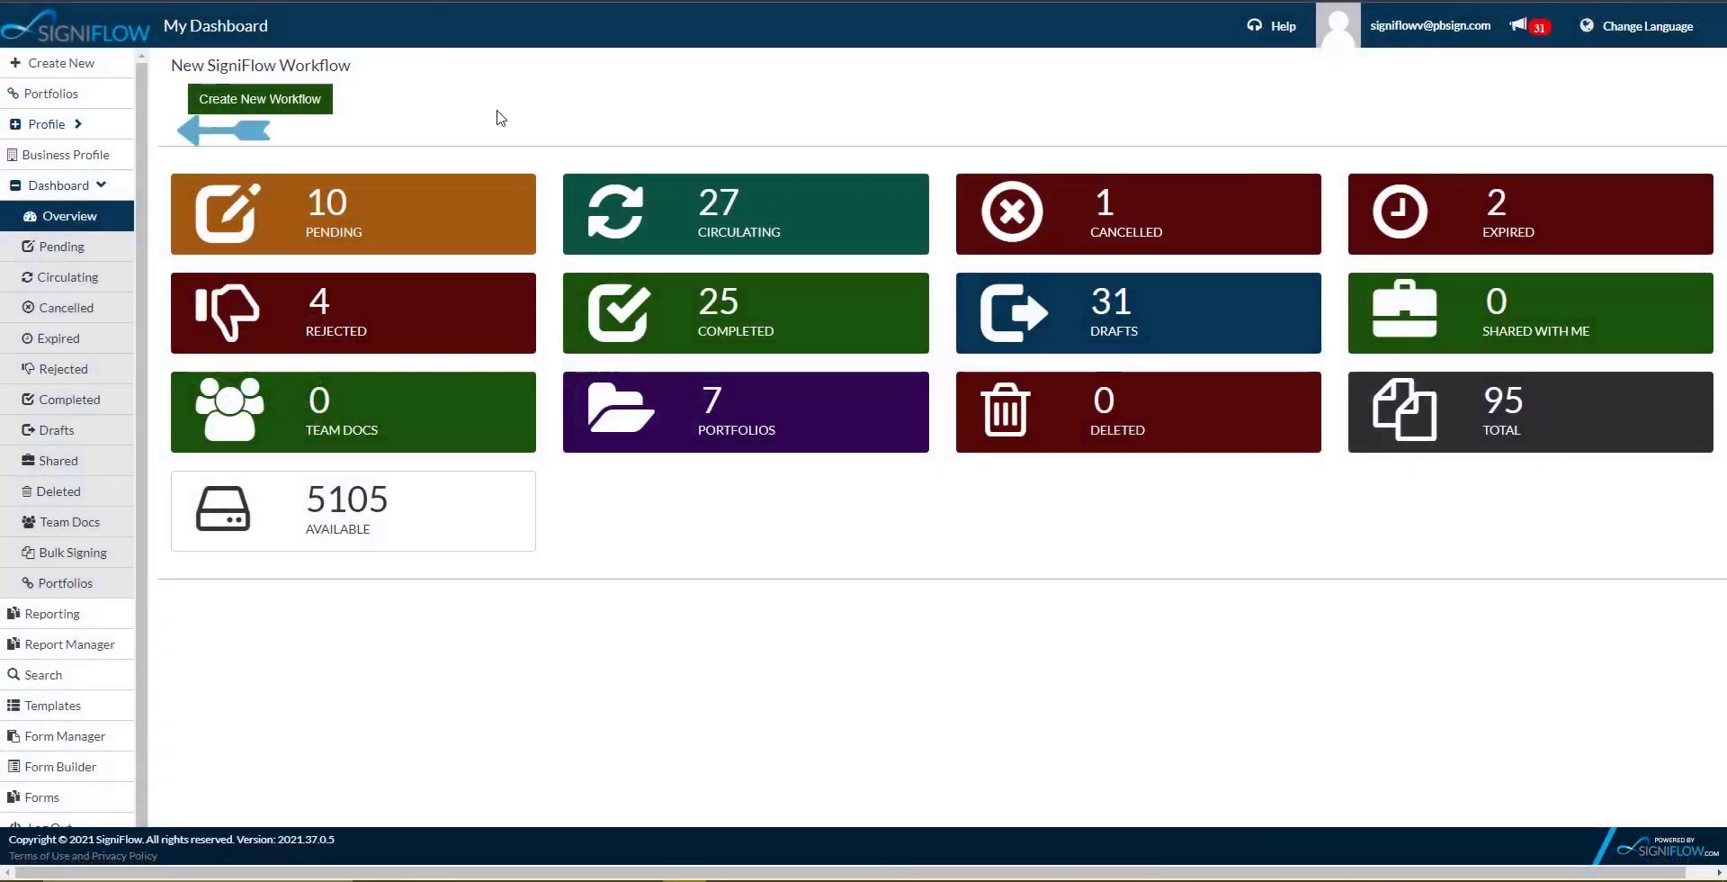
Expand Profile in the sidebar and open the Edit Signature page
left_click(110, 133)
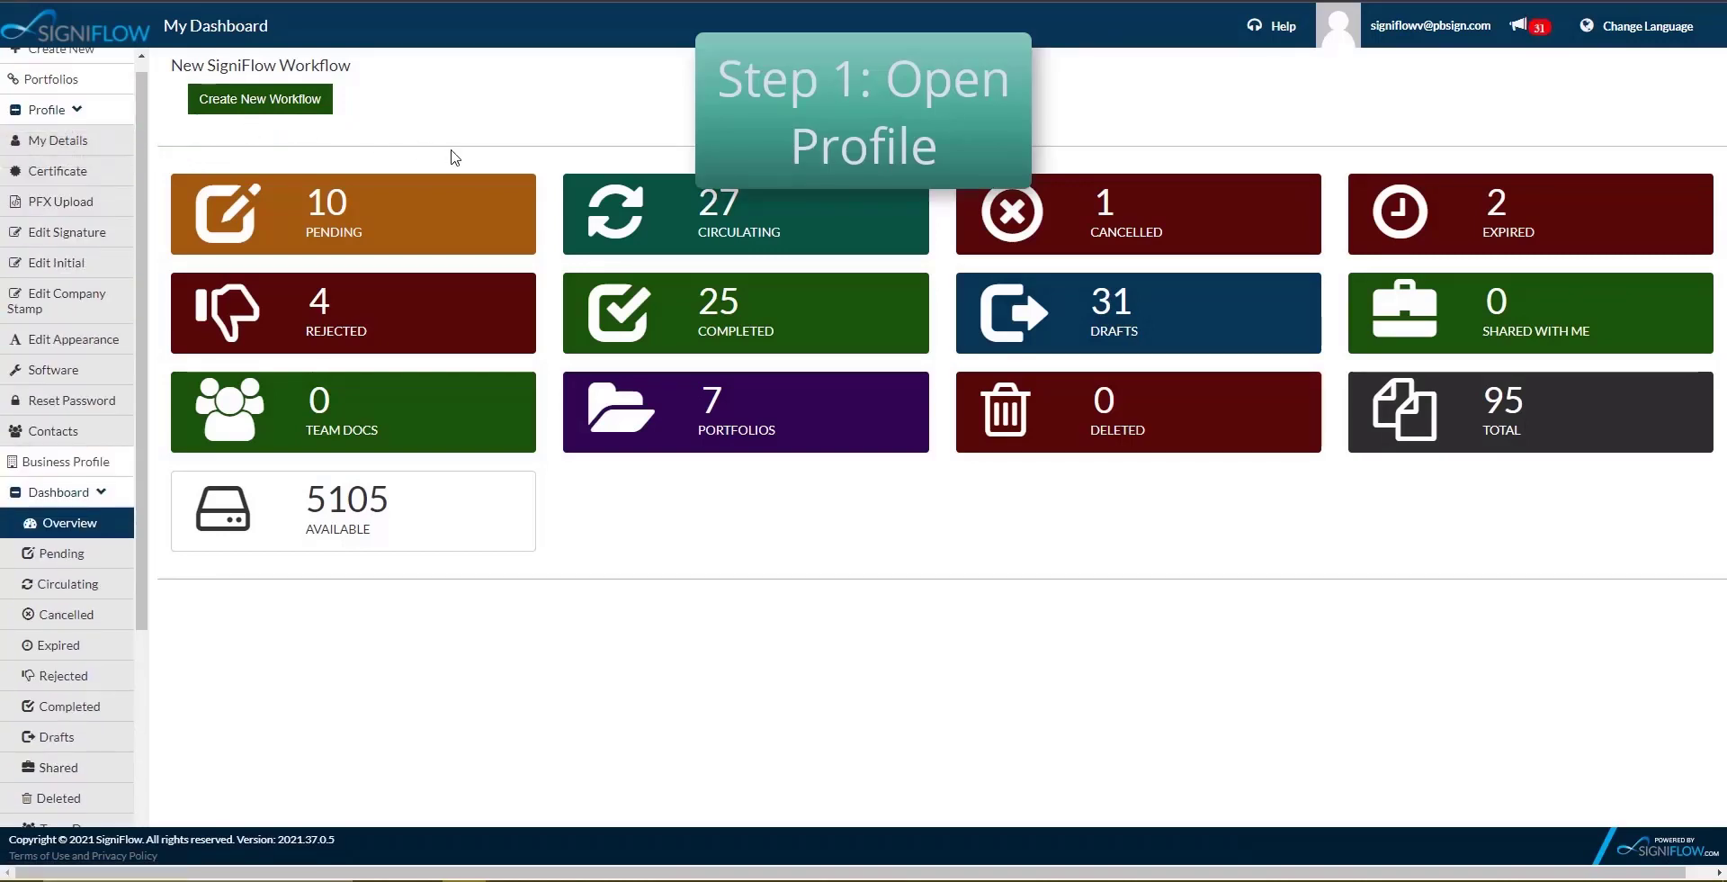
left_click(96, 236)
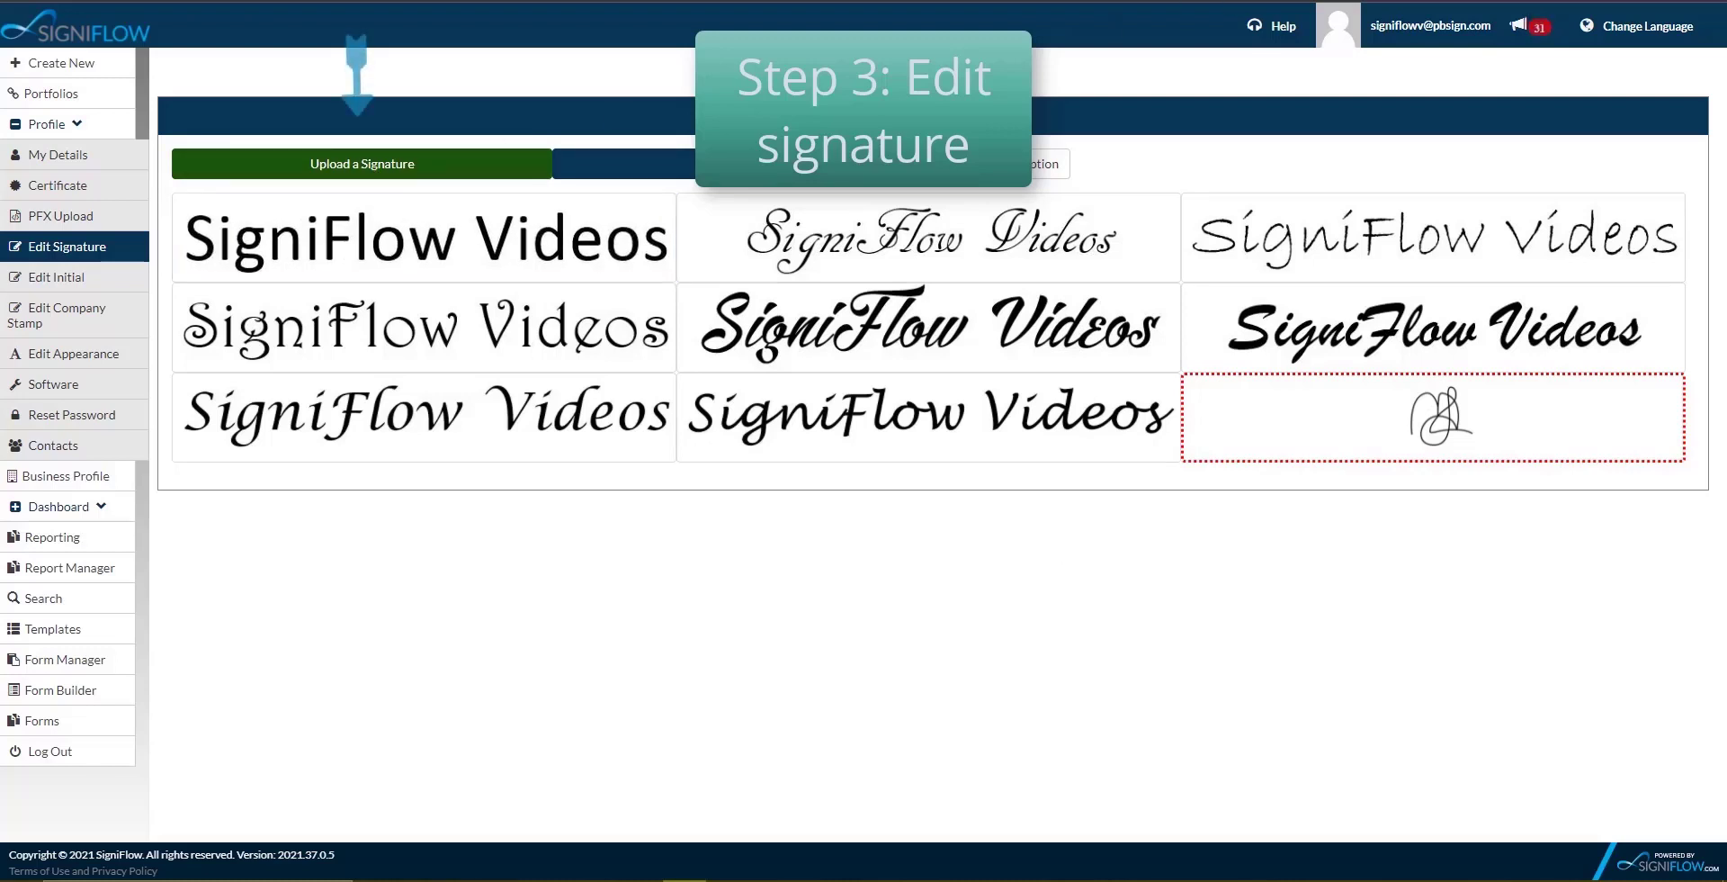
Upload the blue infinity logo PNG from Profile > Edit signature as the custom signature
left_click(414, 165)
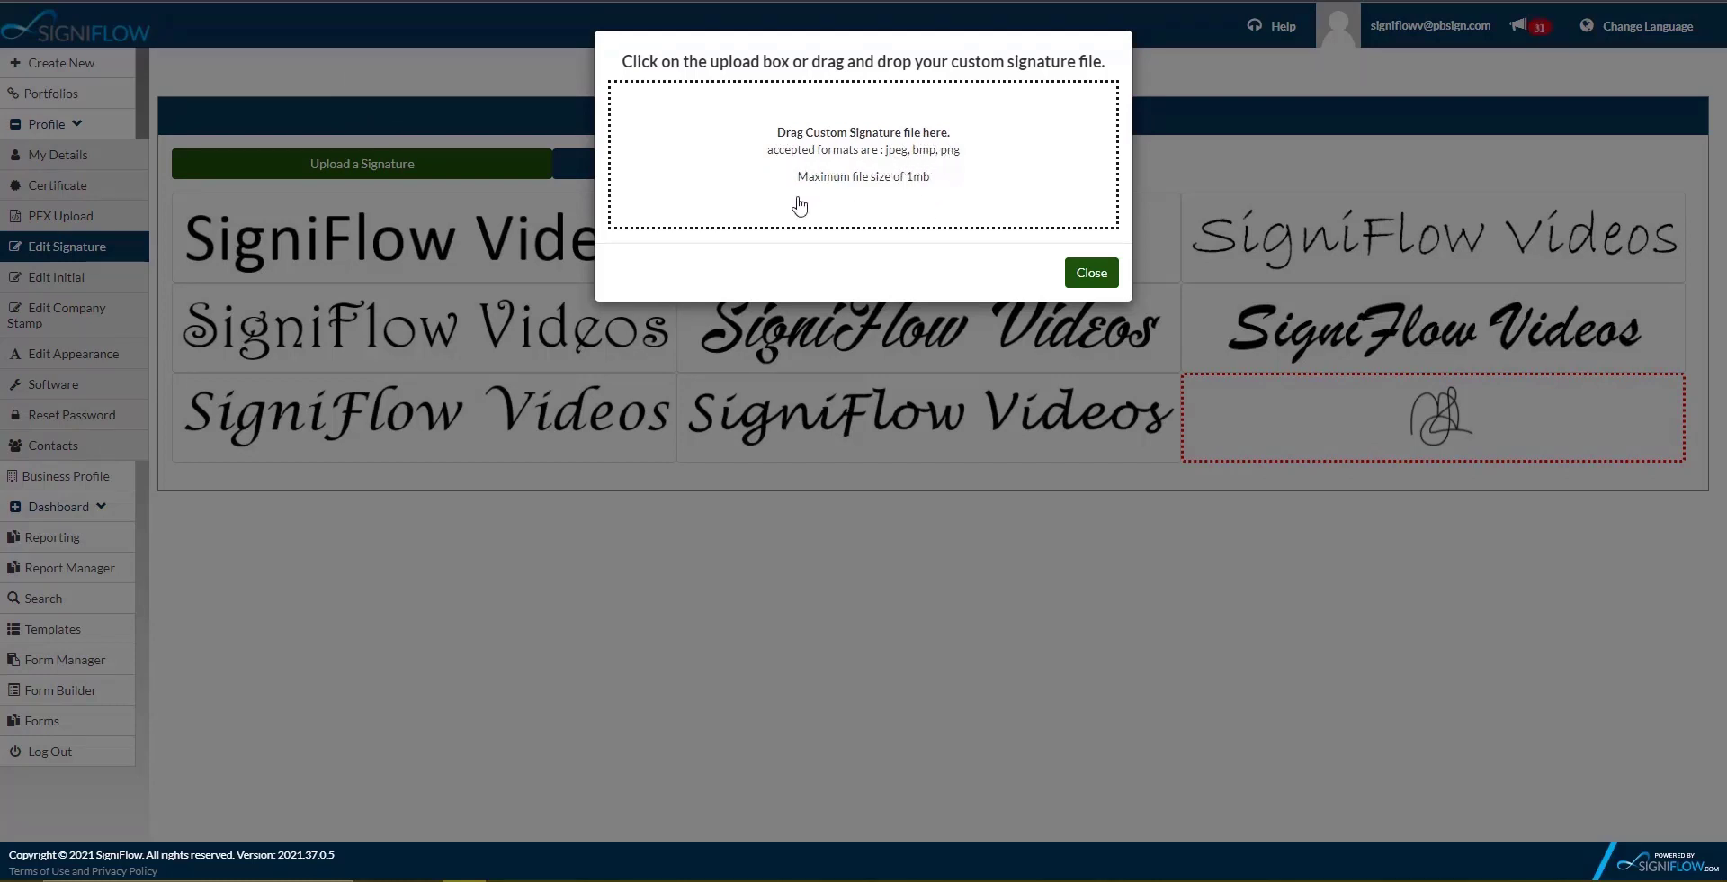
left_click(1029, 182)
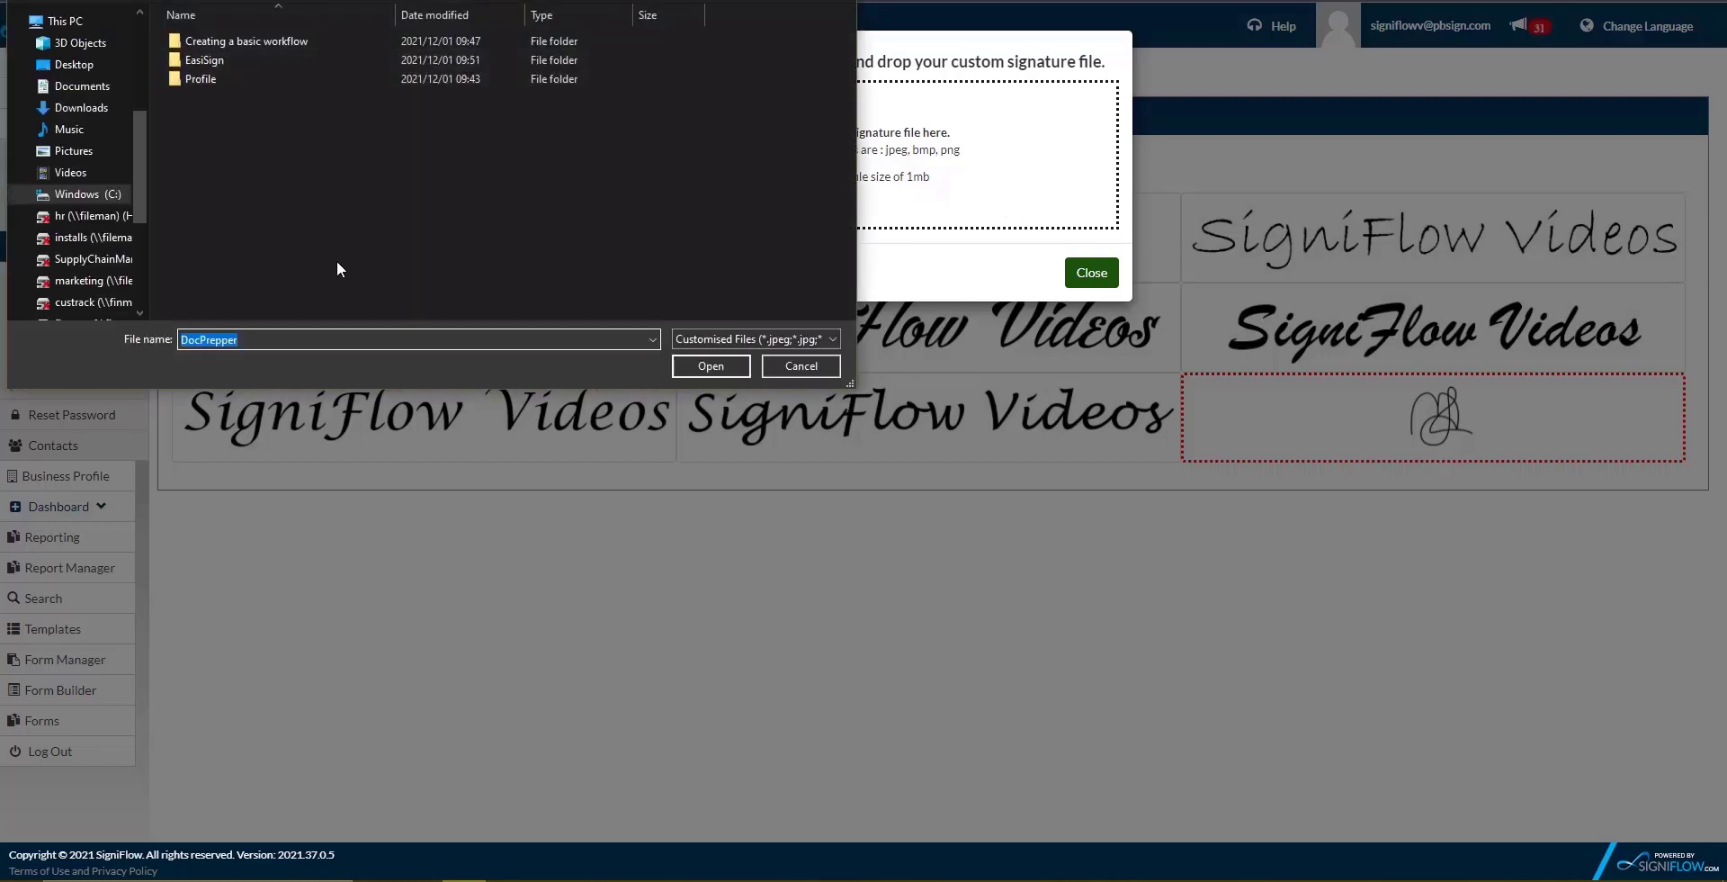
double_click(205, 80)
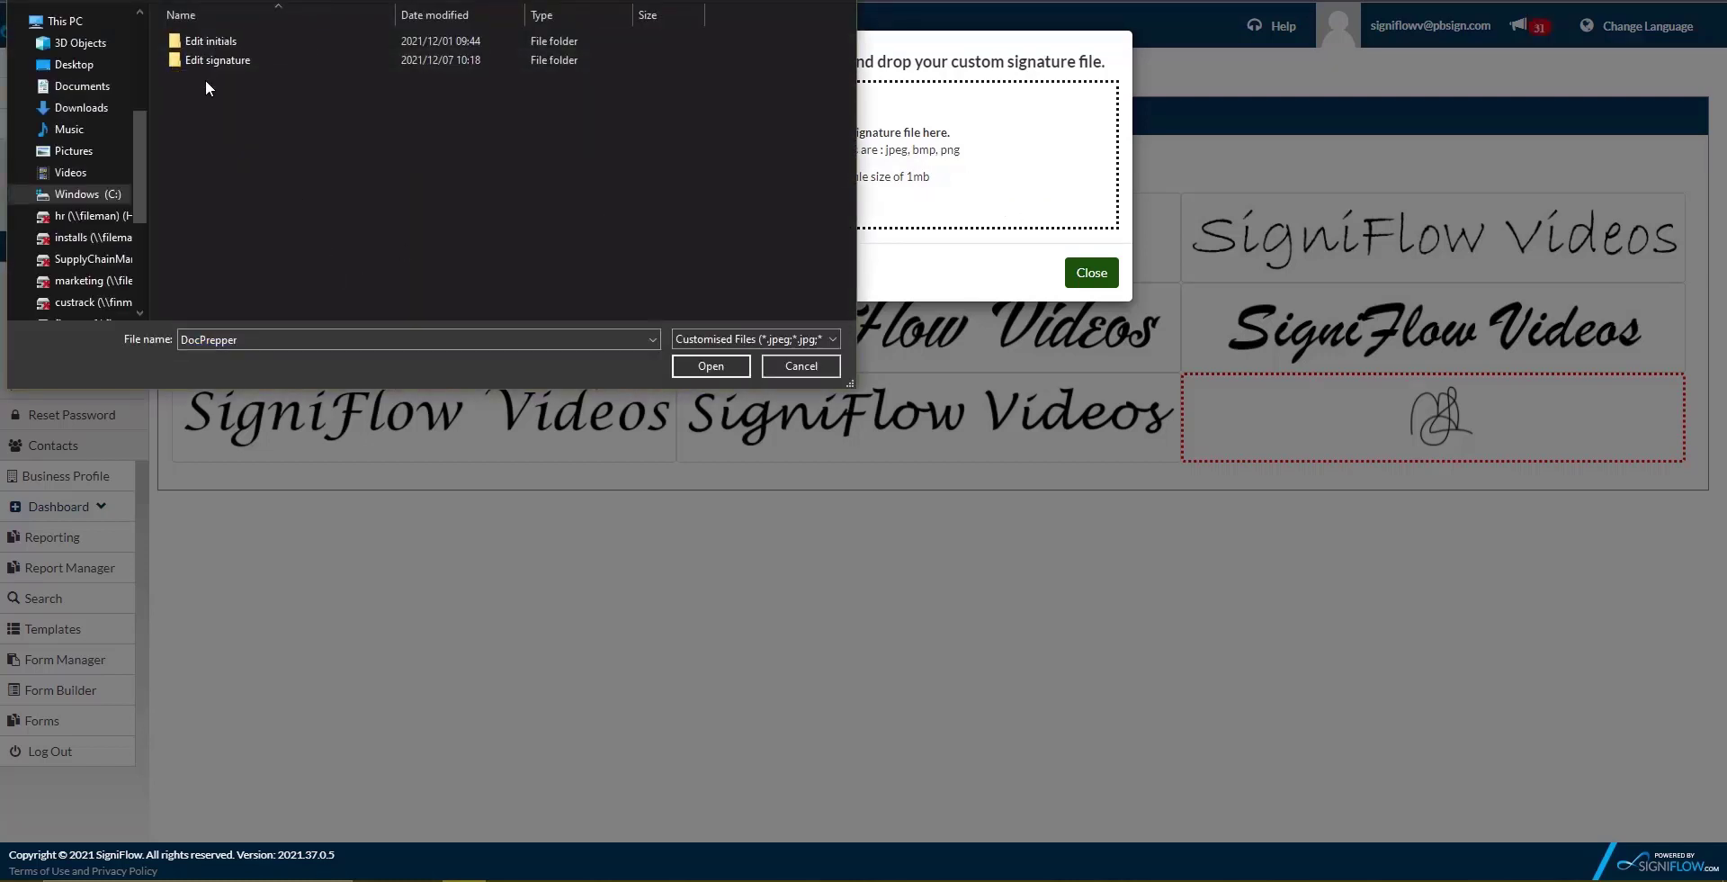
left_click(206, 62)
double_click(205, 62)
left_click(294, 78)
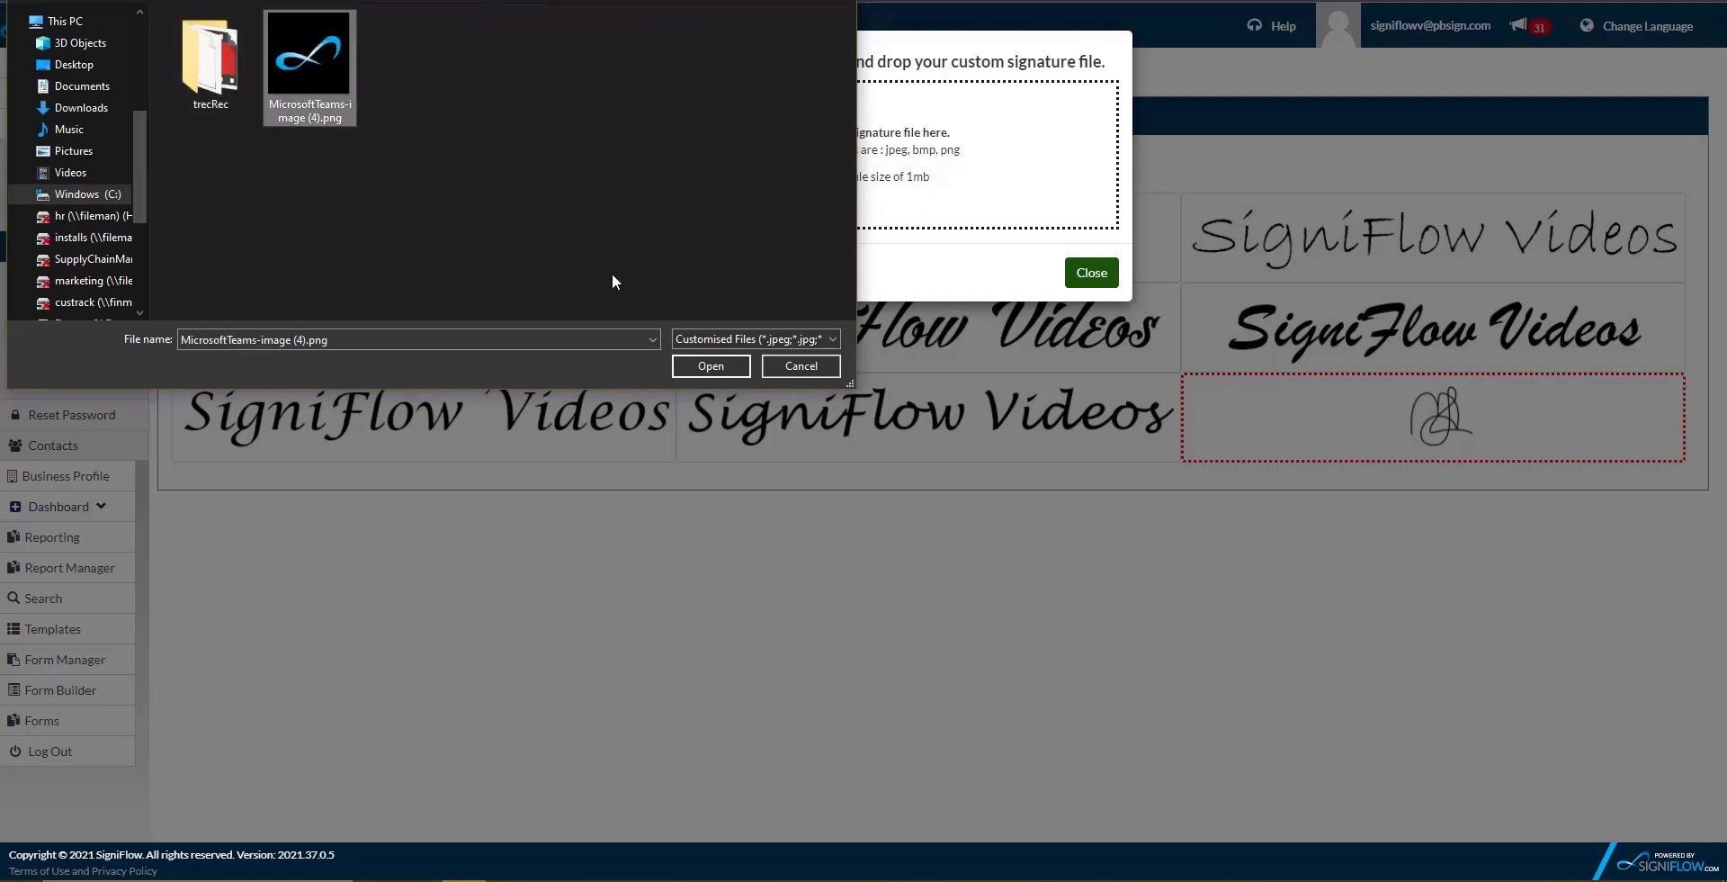
left_click(693, 367)
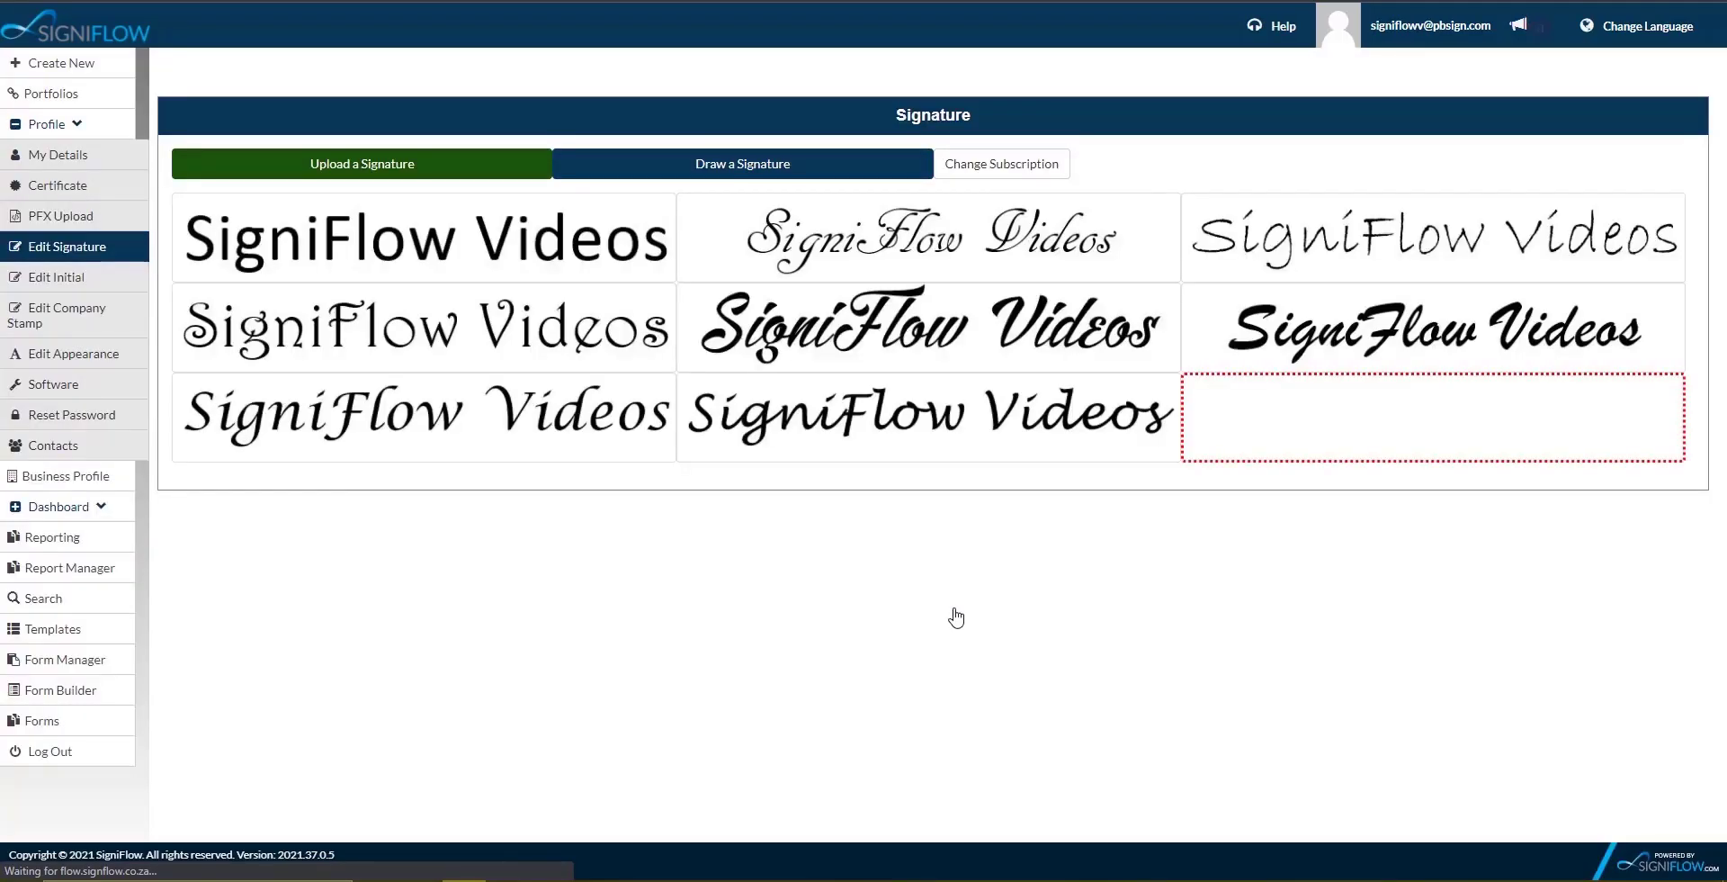
Draw an S-shaped signature with crossing strokes on the pad and save it
left_click(779, 167)
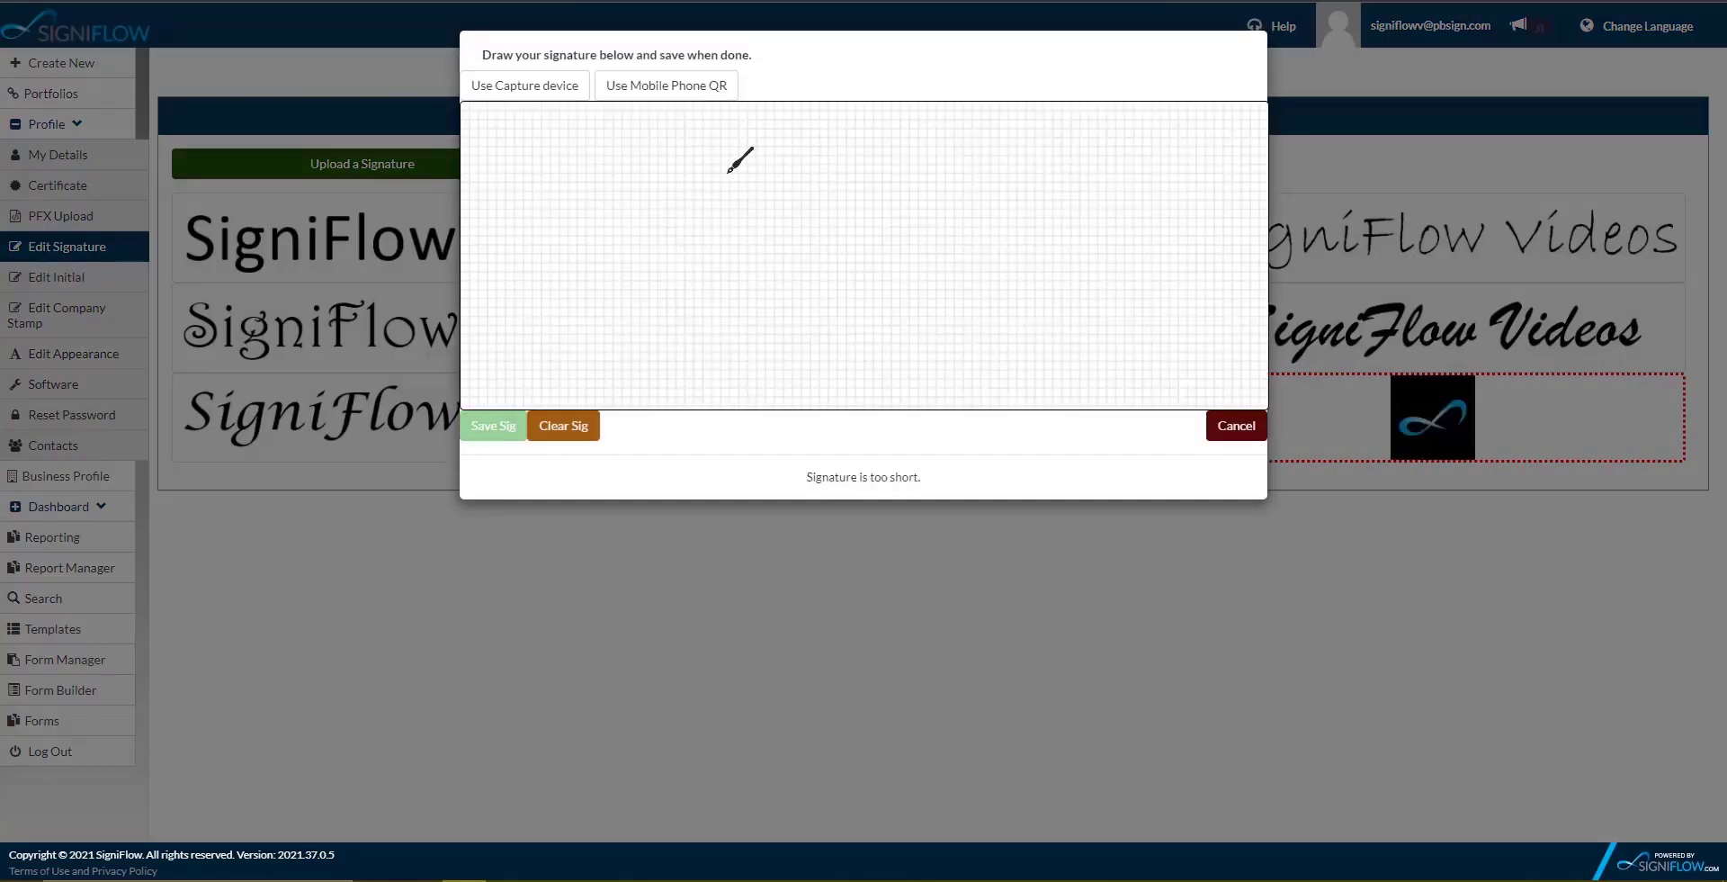
mouse_move(898, 207)
left_mouse_down()
mouse_move(891, 108)
mouse_move(859, 241)
mouse_move(910, 313)
mouse_move(749, 357)
mouse_move(716, 279)
left_mouse_up()
mouse_move(658, 378)
left_mouse_down()
mouse_move(791, 126)
mouse_move(860, 247)
left_mouse_up()
left_click_drag(909, 306, 968, 378)
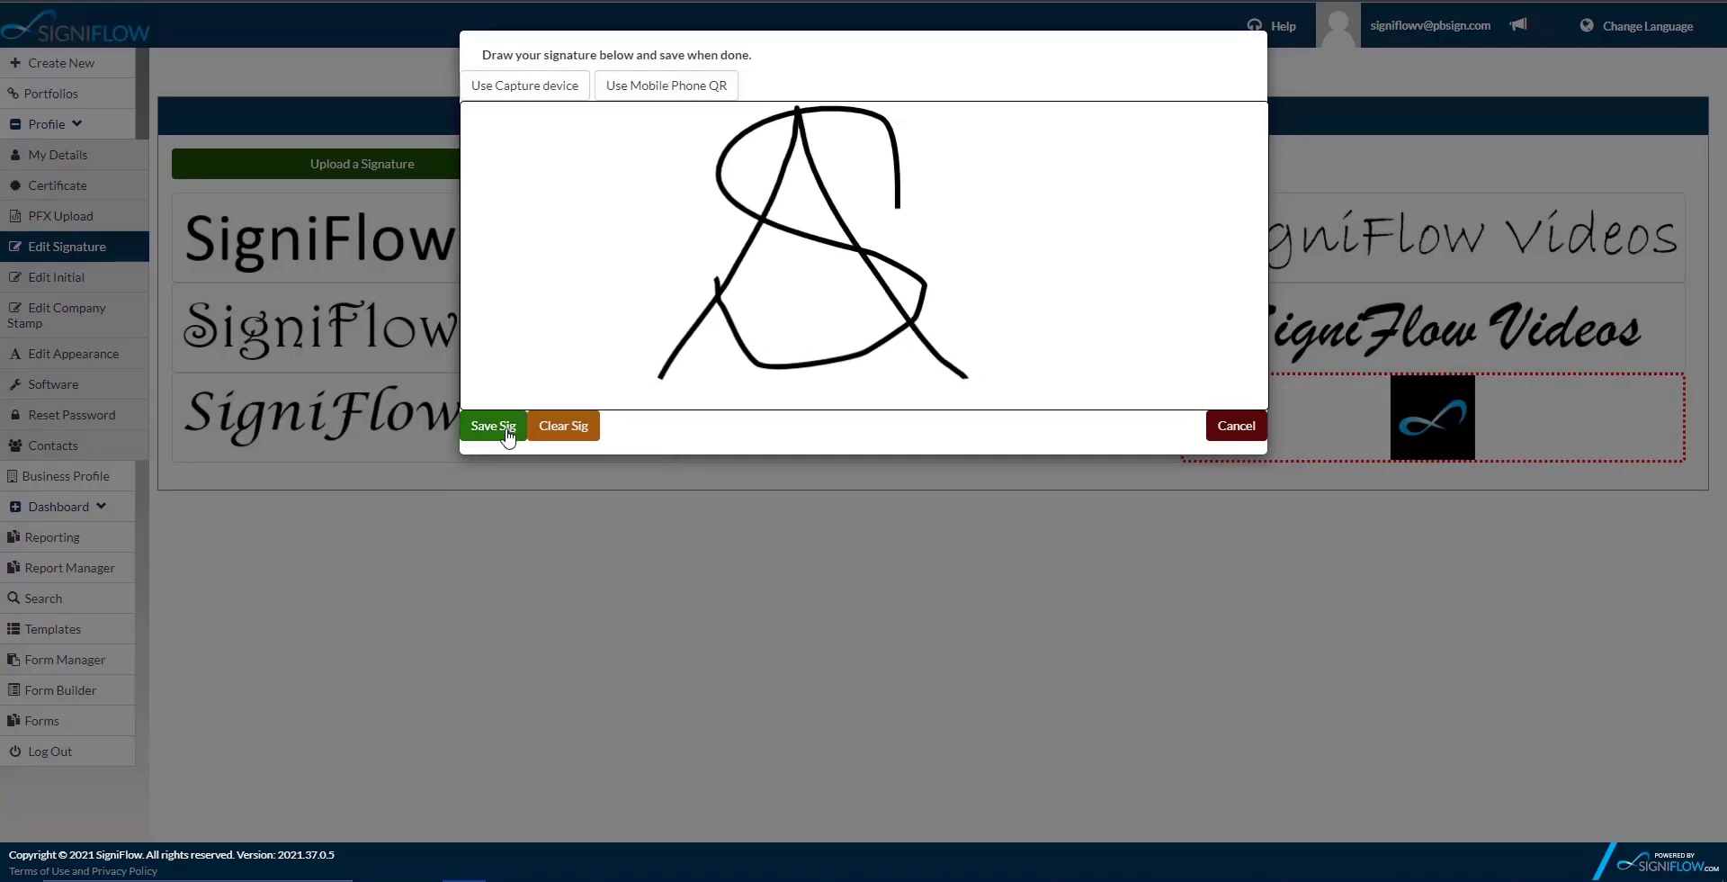
left_click(624, 87)
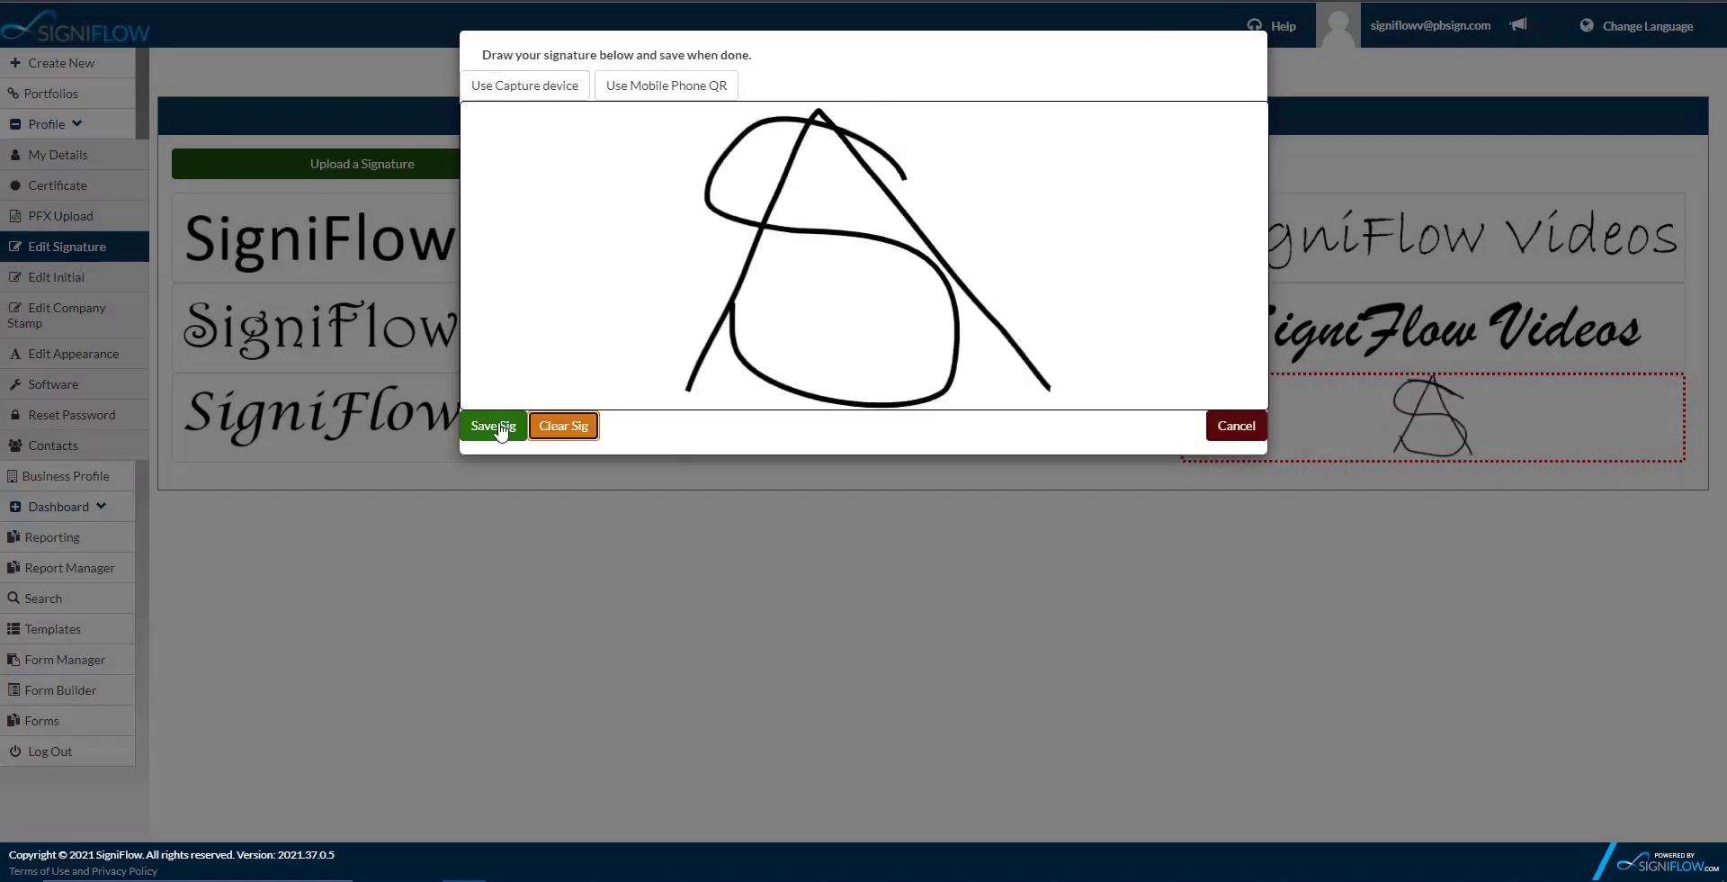
left_click(500, 428)
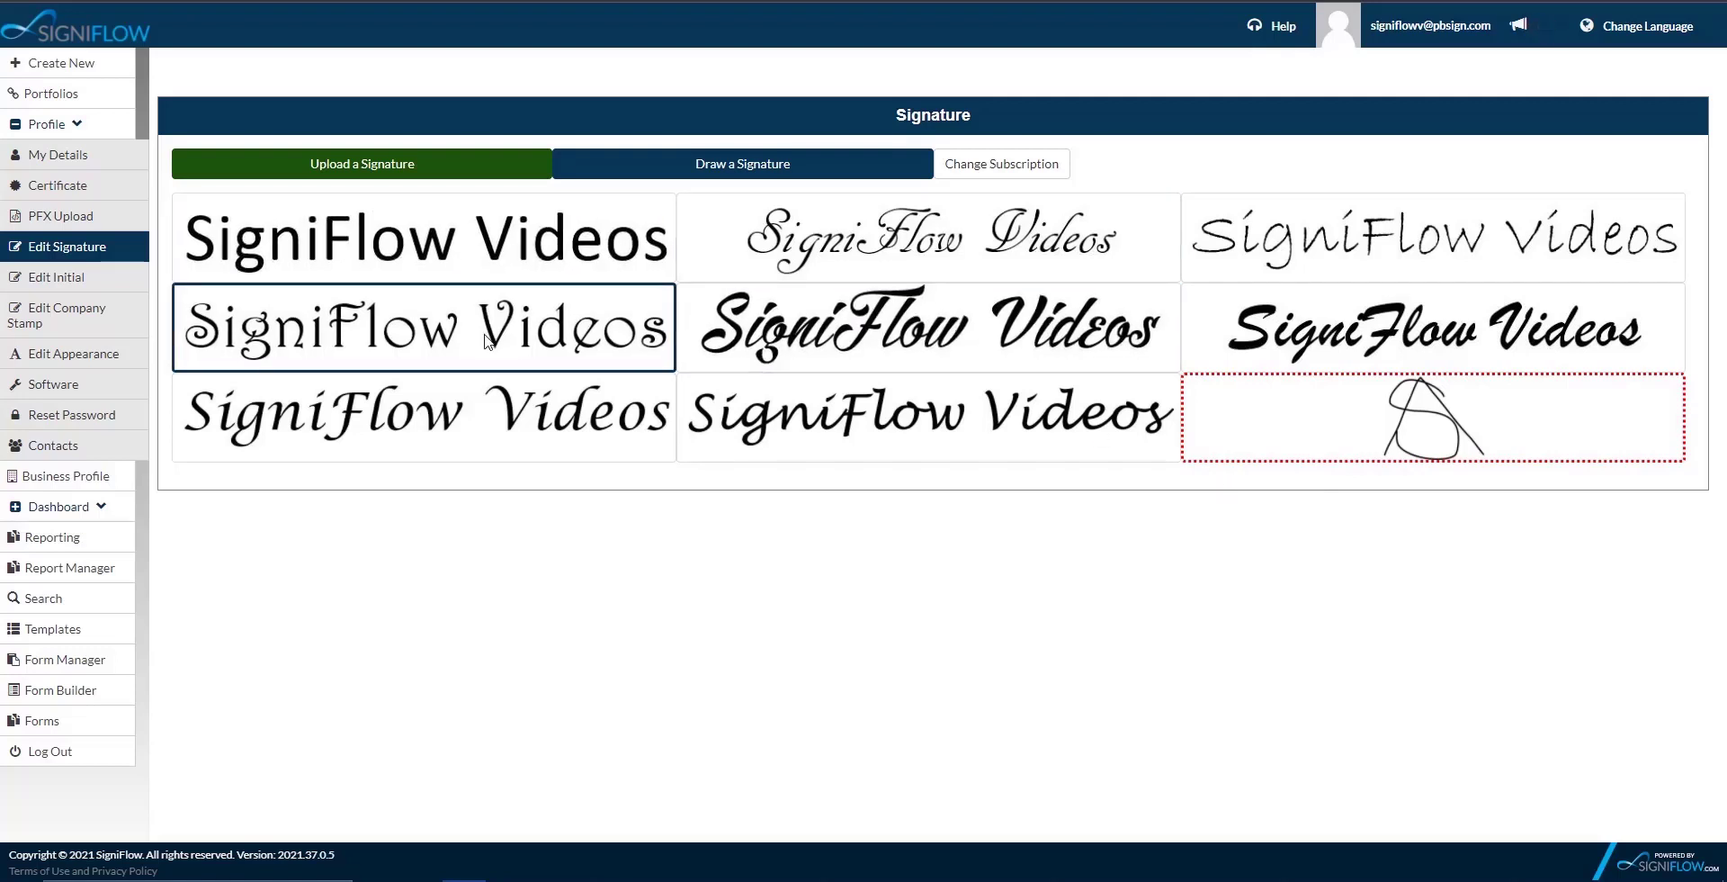
left_click(592, 362)
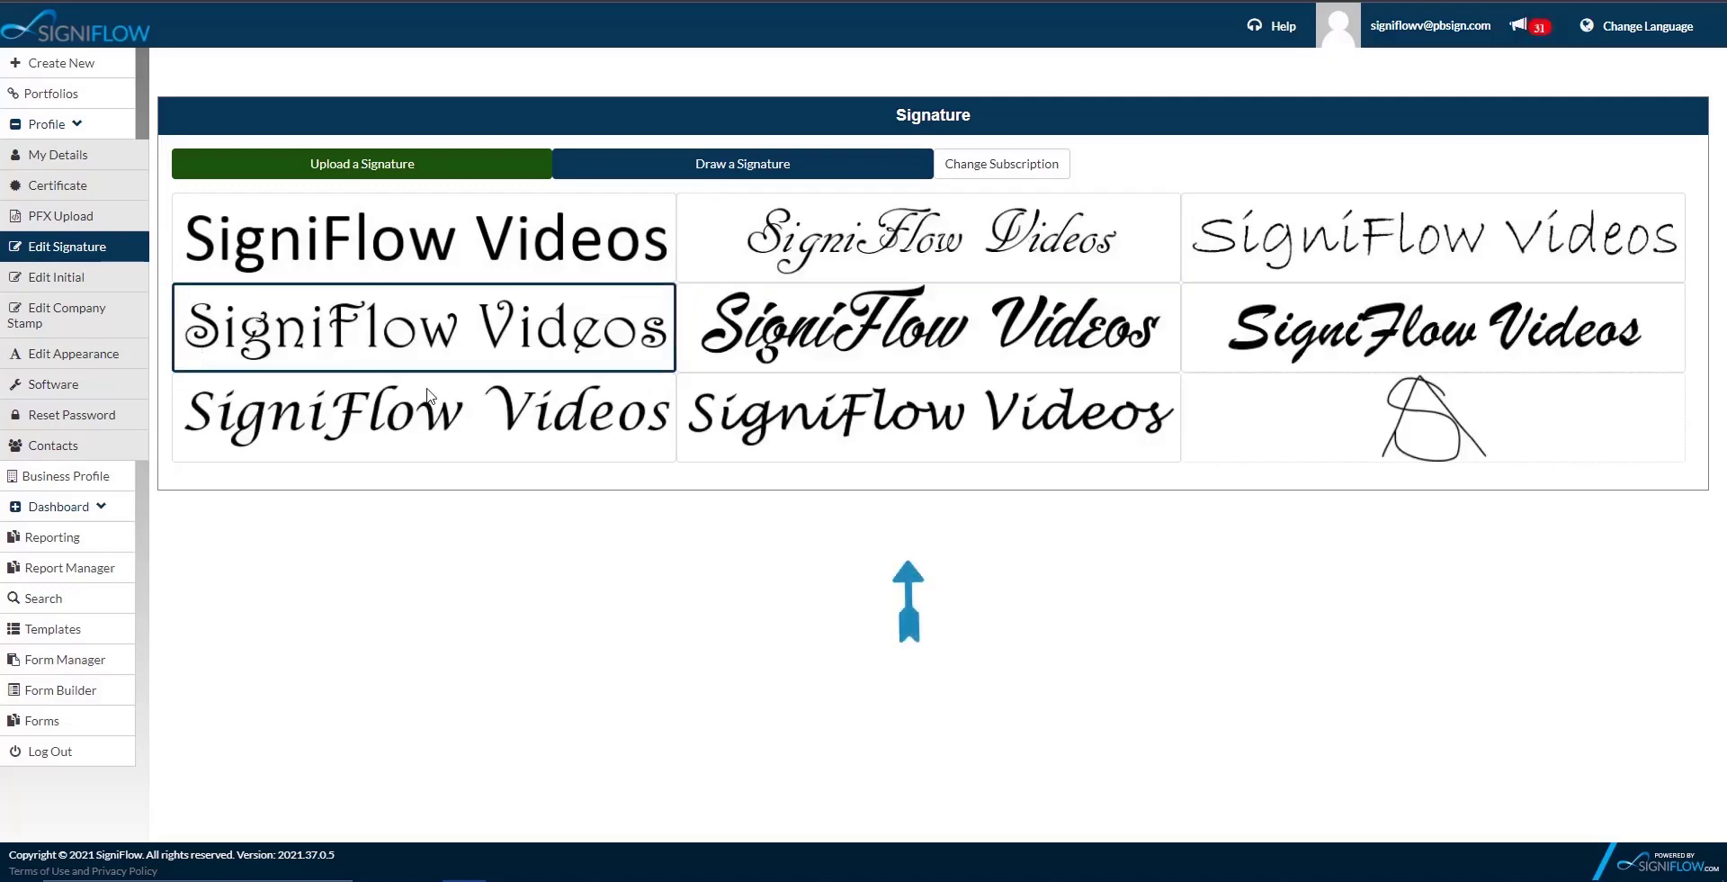
left_click(1306, 433)
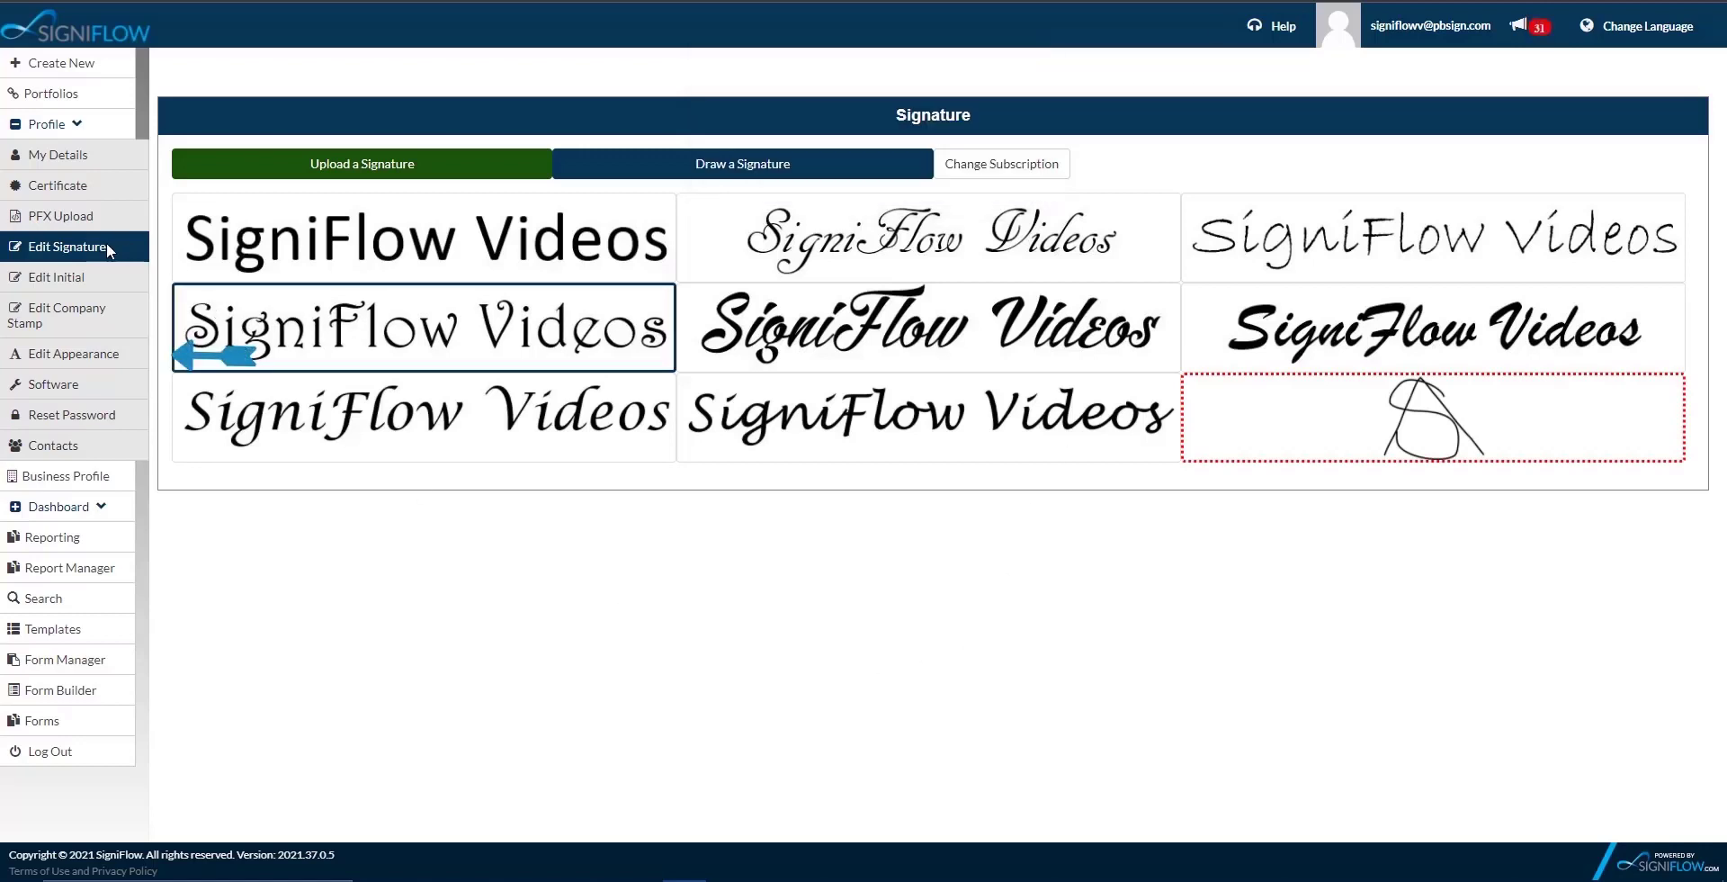
On Edit Appearance, keep name, time and date on, switch Reason on, and save
left_click(90, 358)
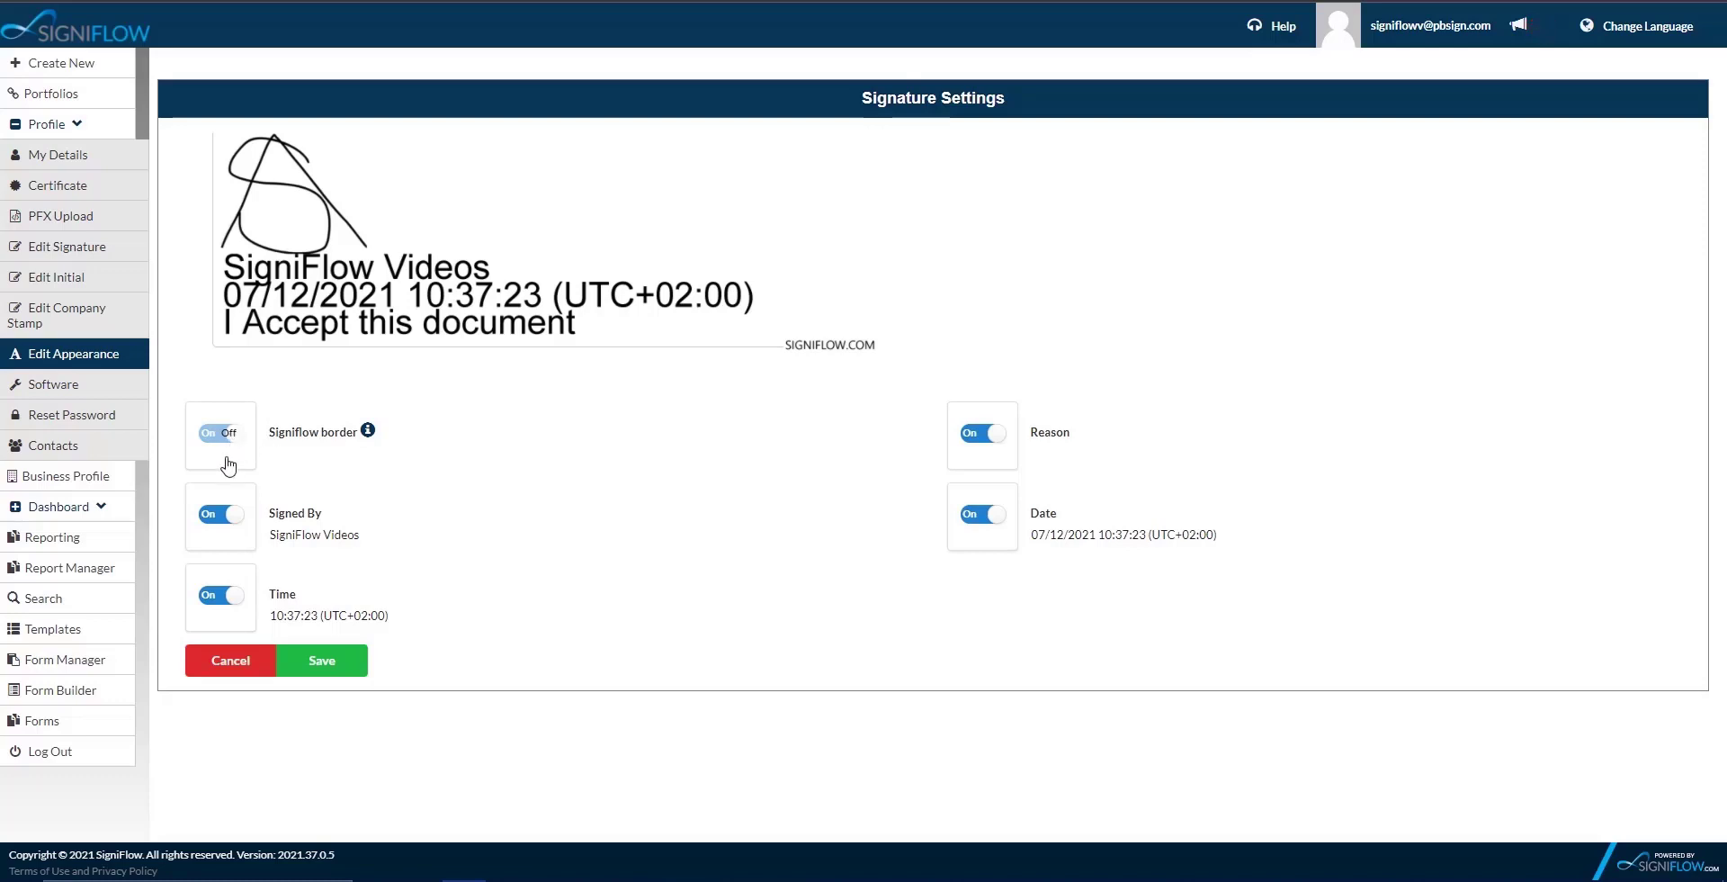
left_click(230, 518)
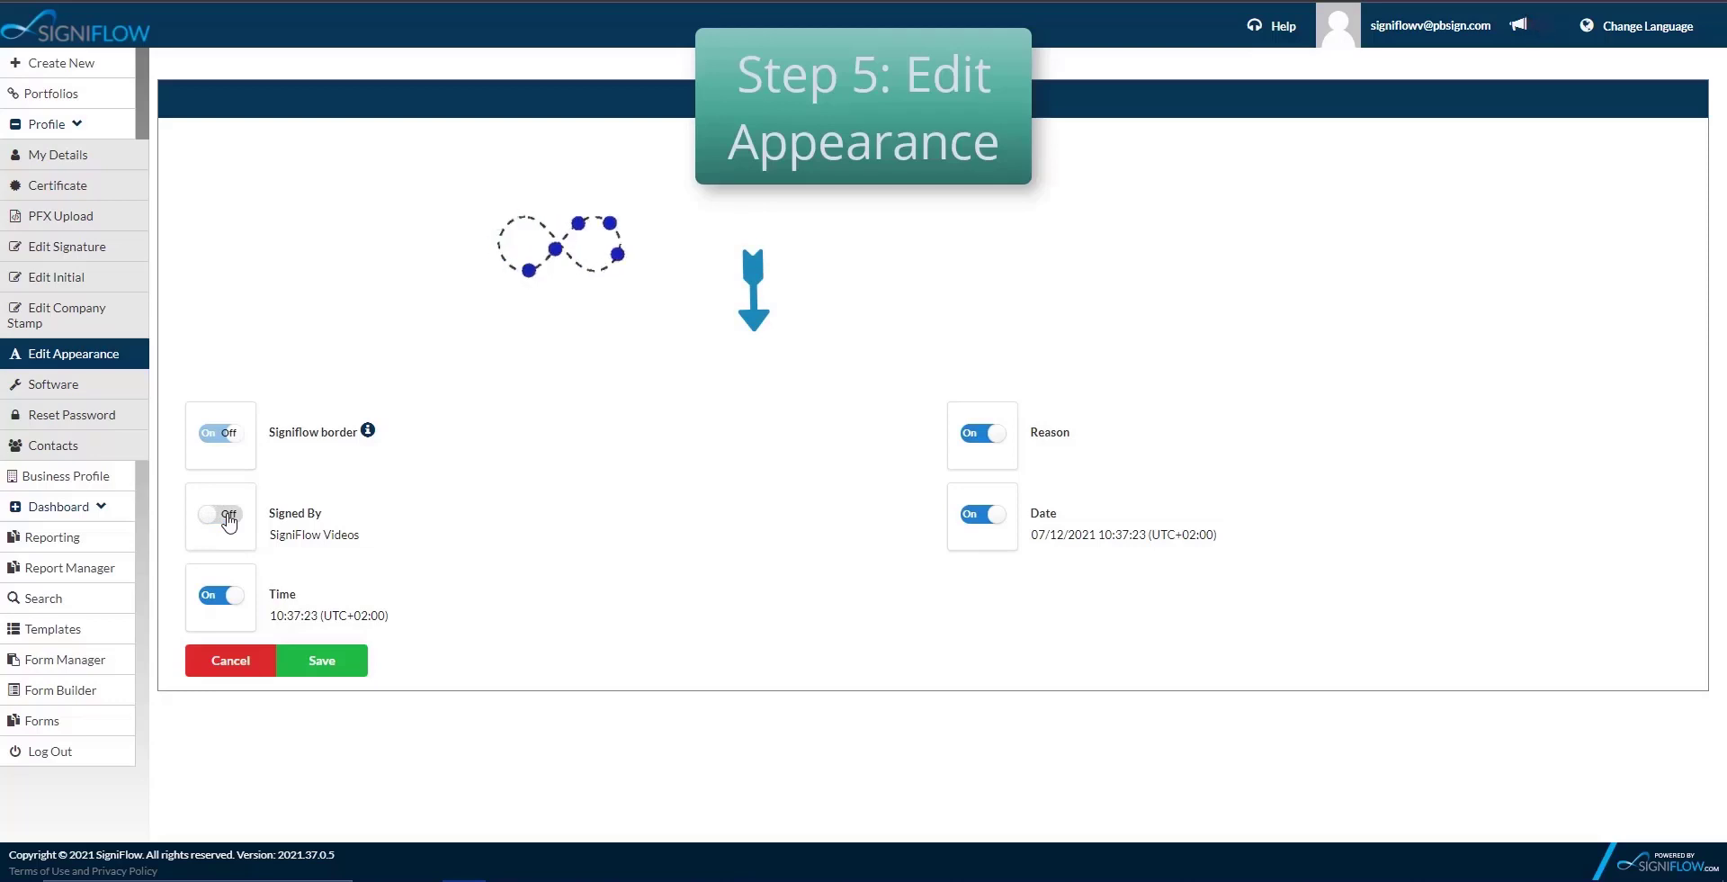
left_click(229, 519)
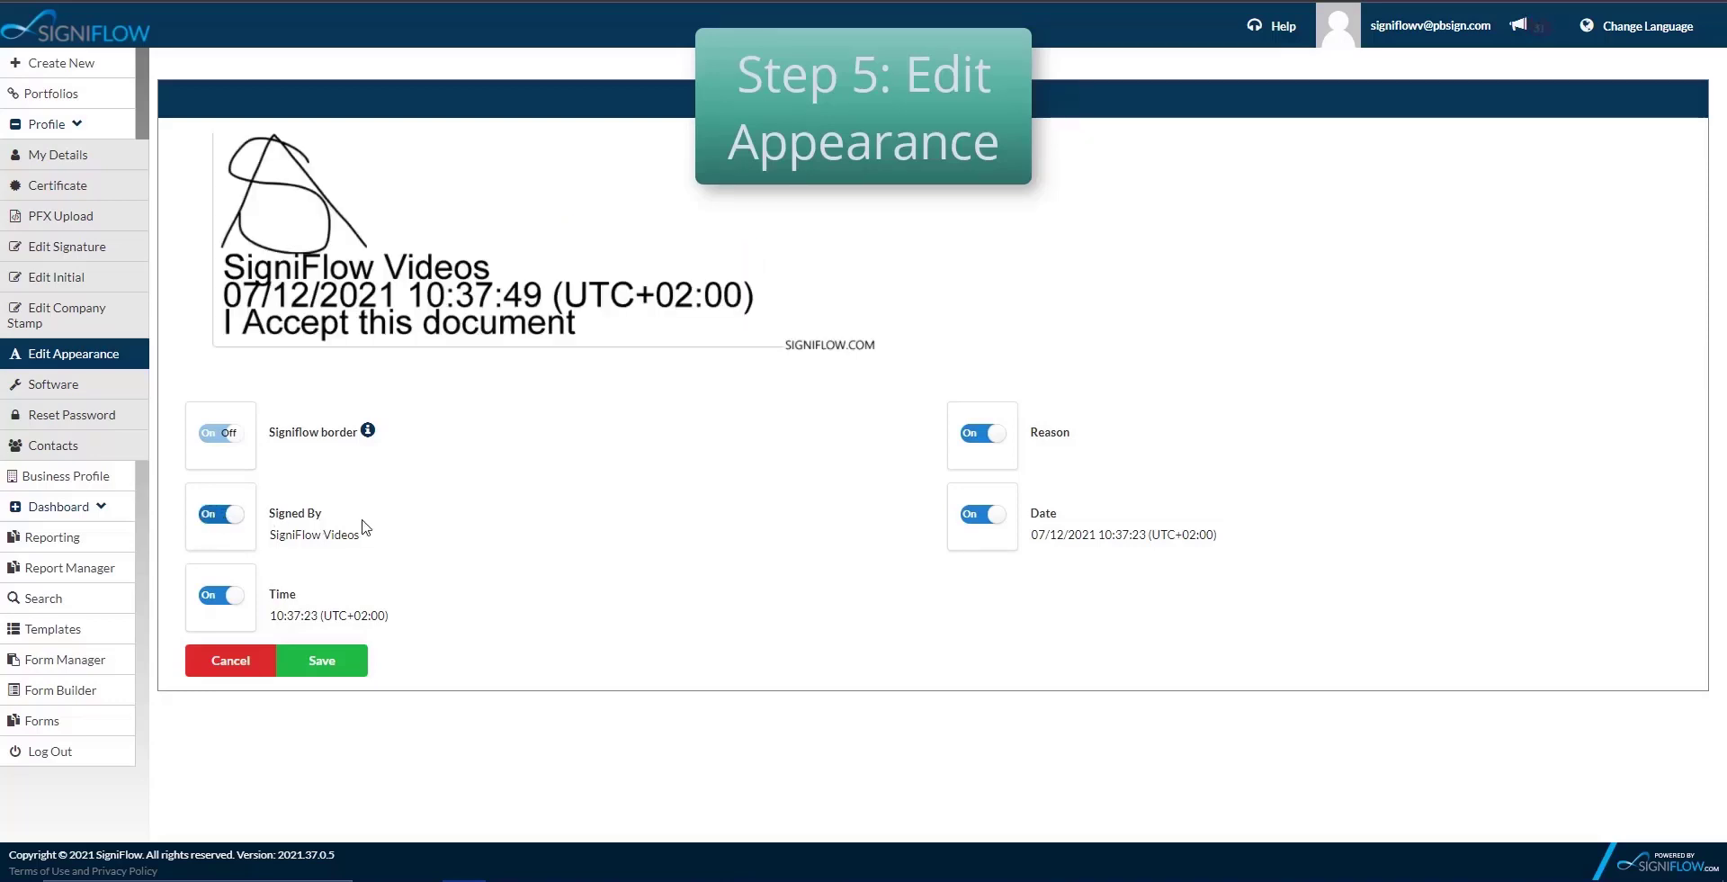
left_click(229, 597)
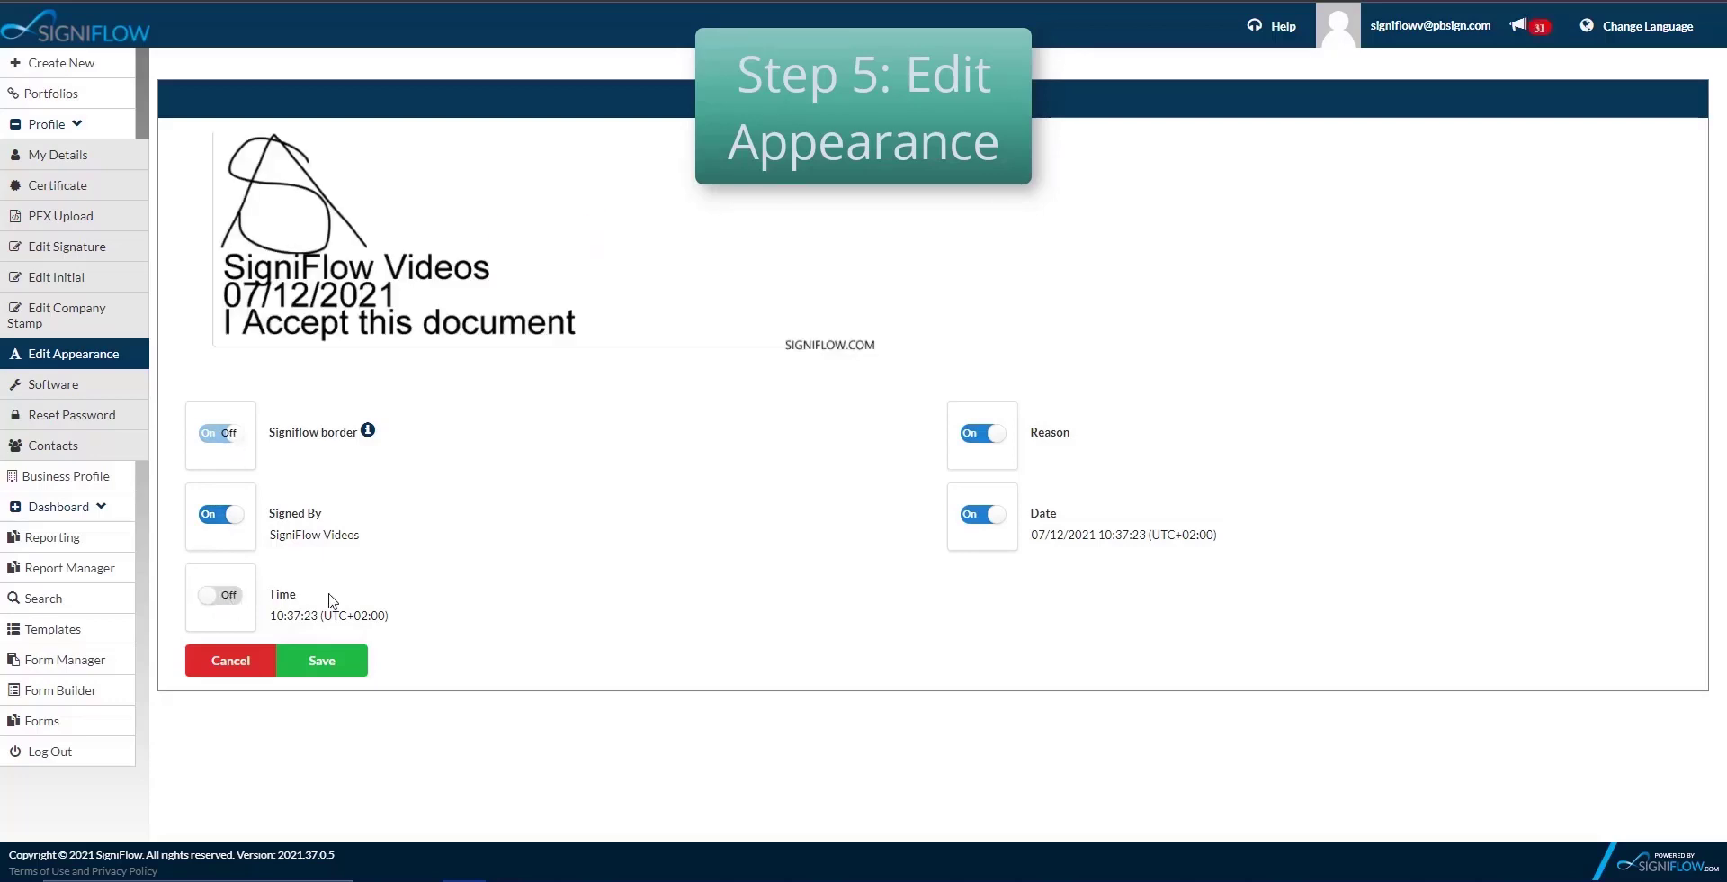
left_click(210, 600)
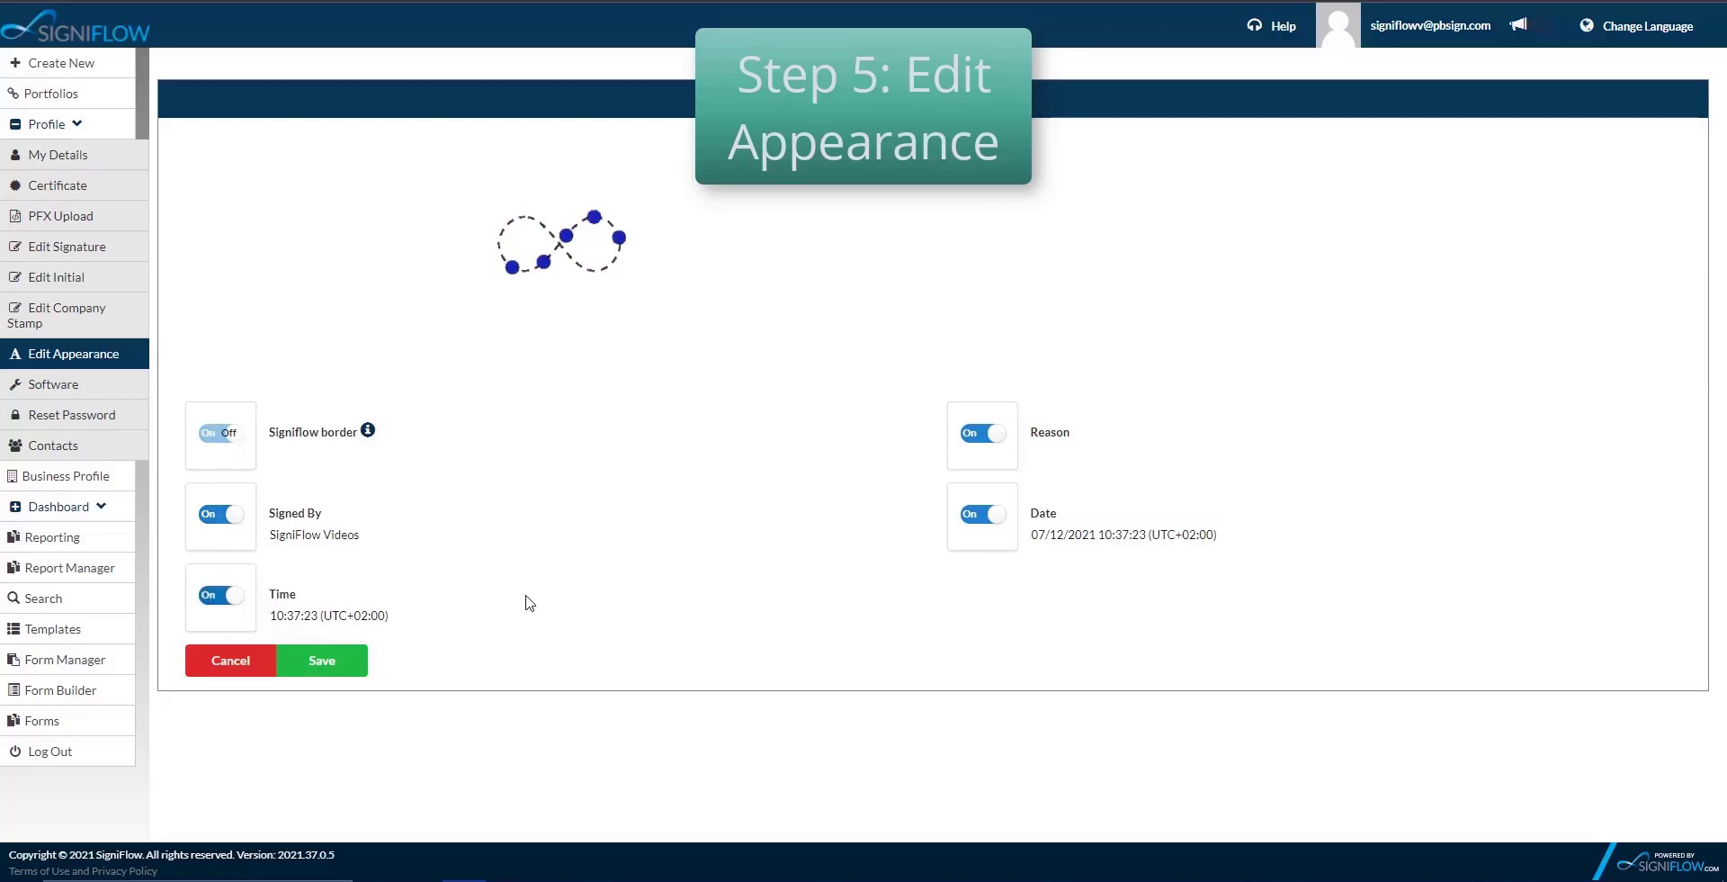
left_click(994, 437)
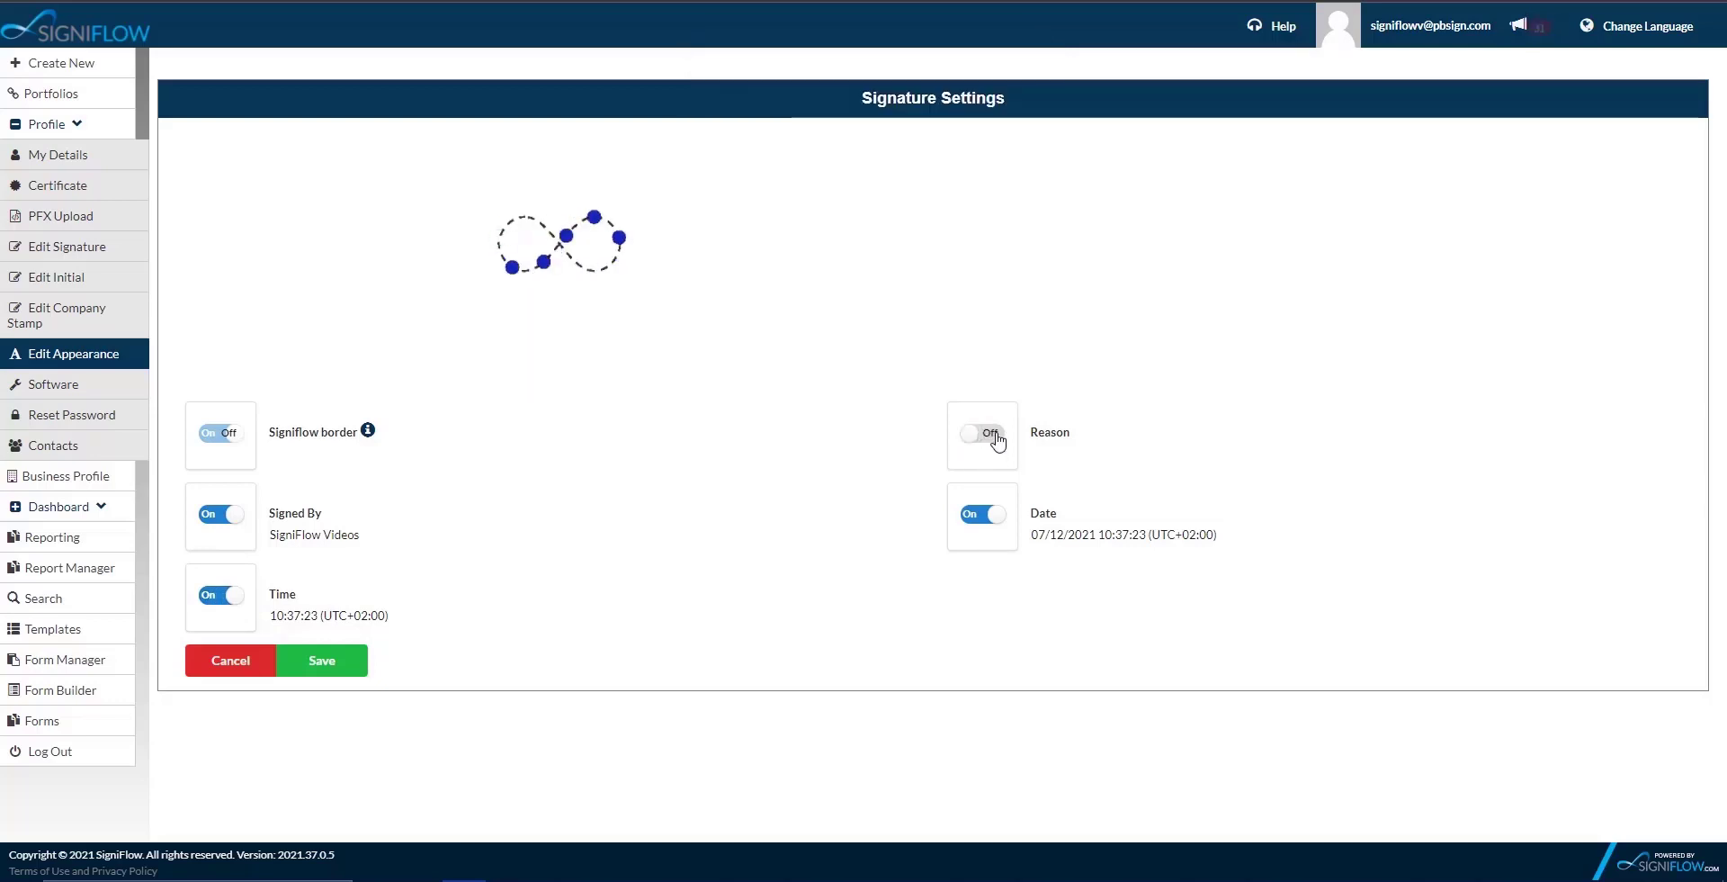
left_click(989, 437)
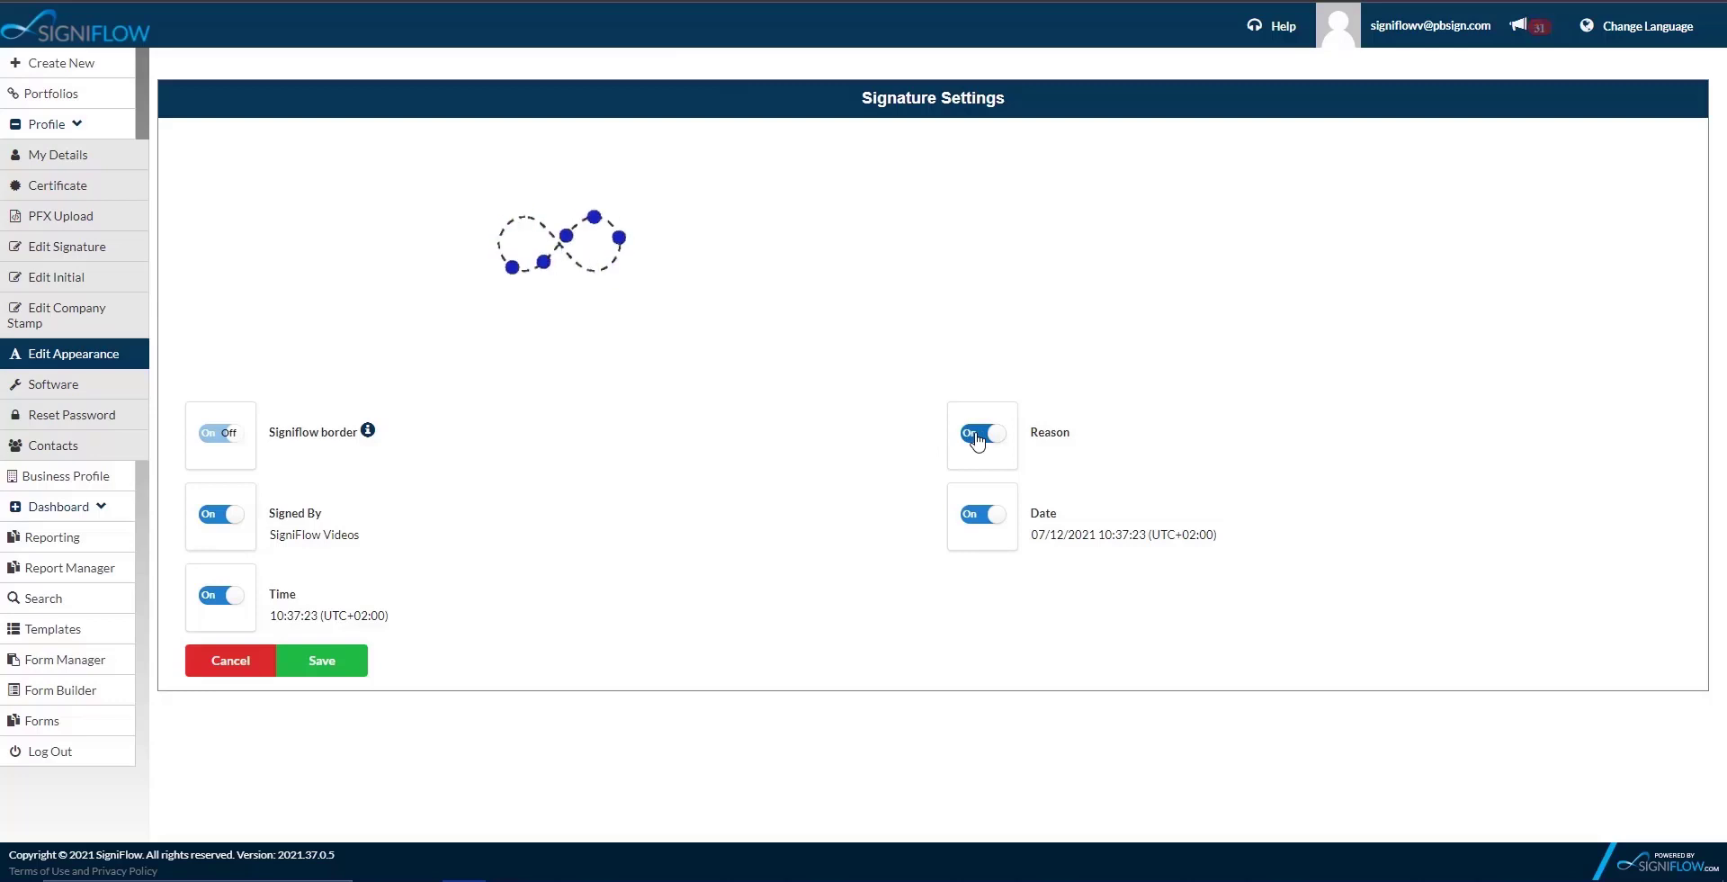
left_click(992, 516)
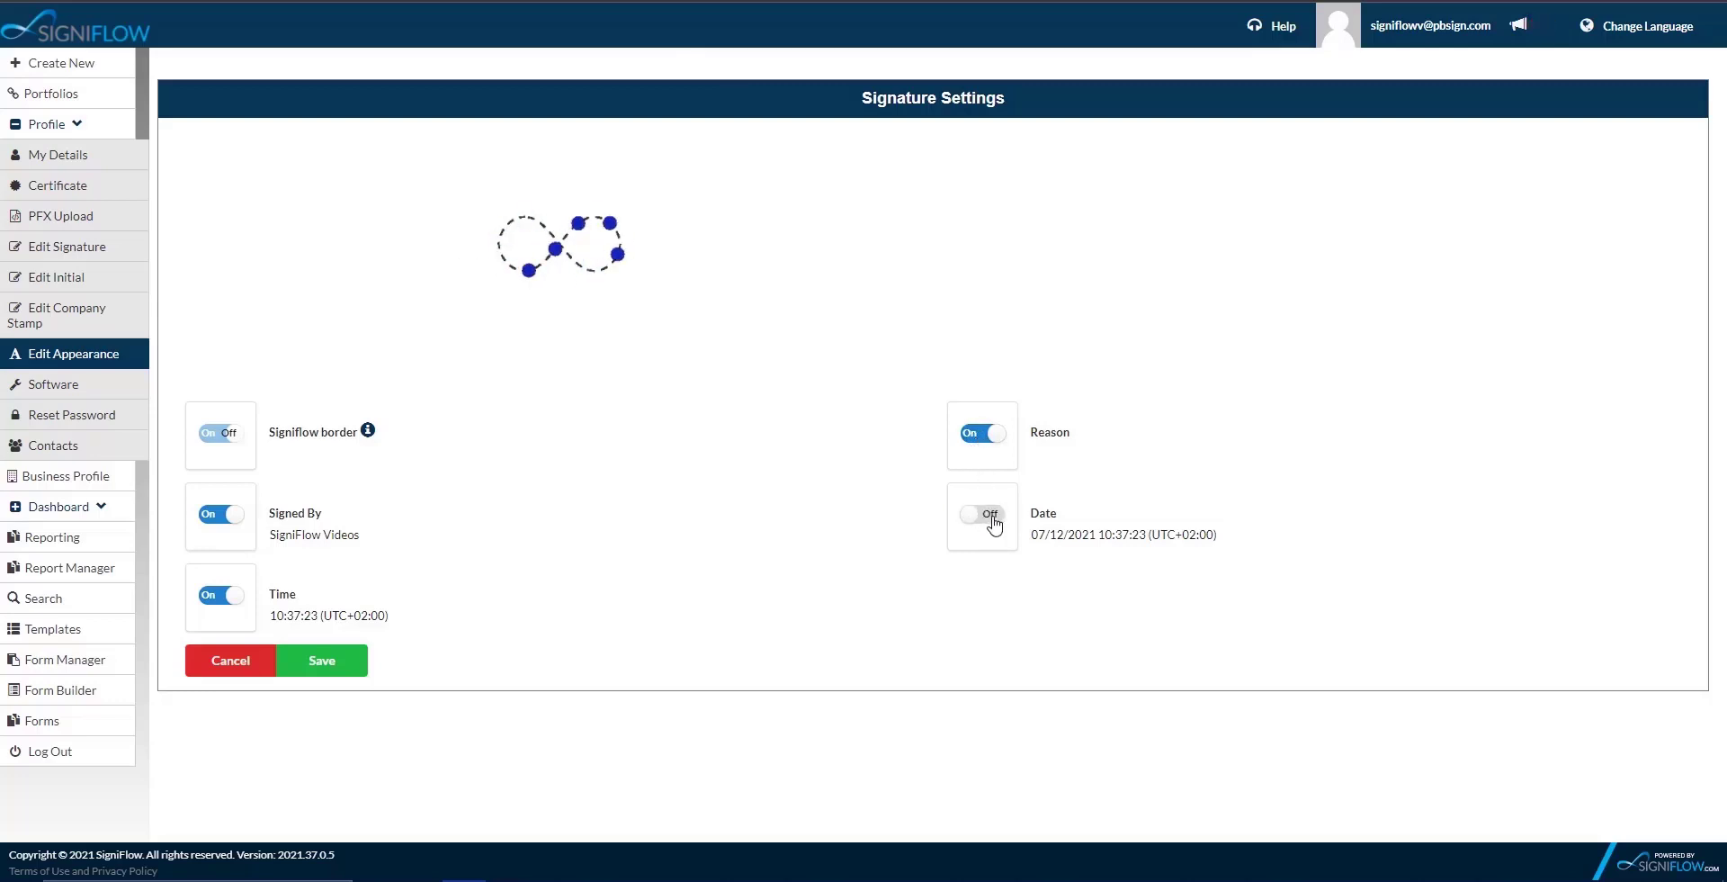
left_click(989, 515)
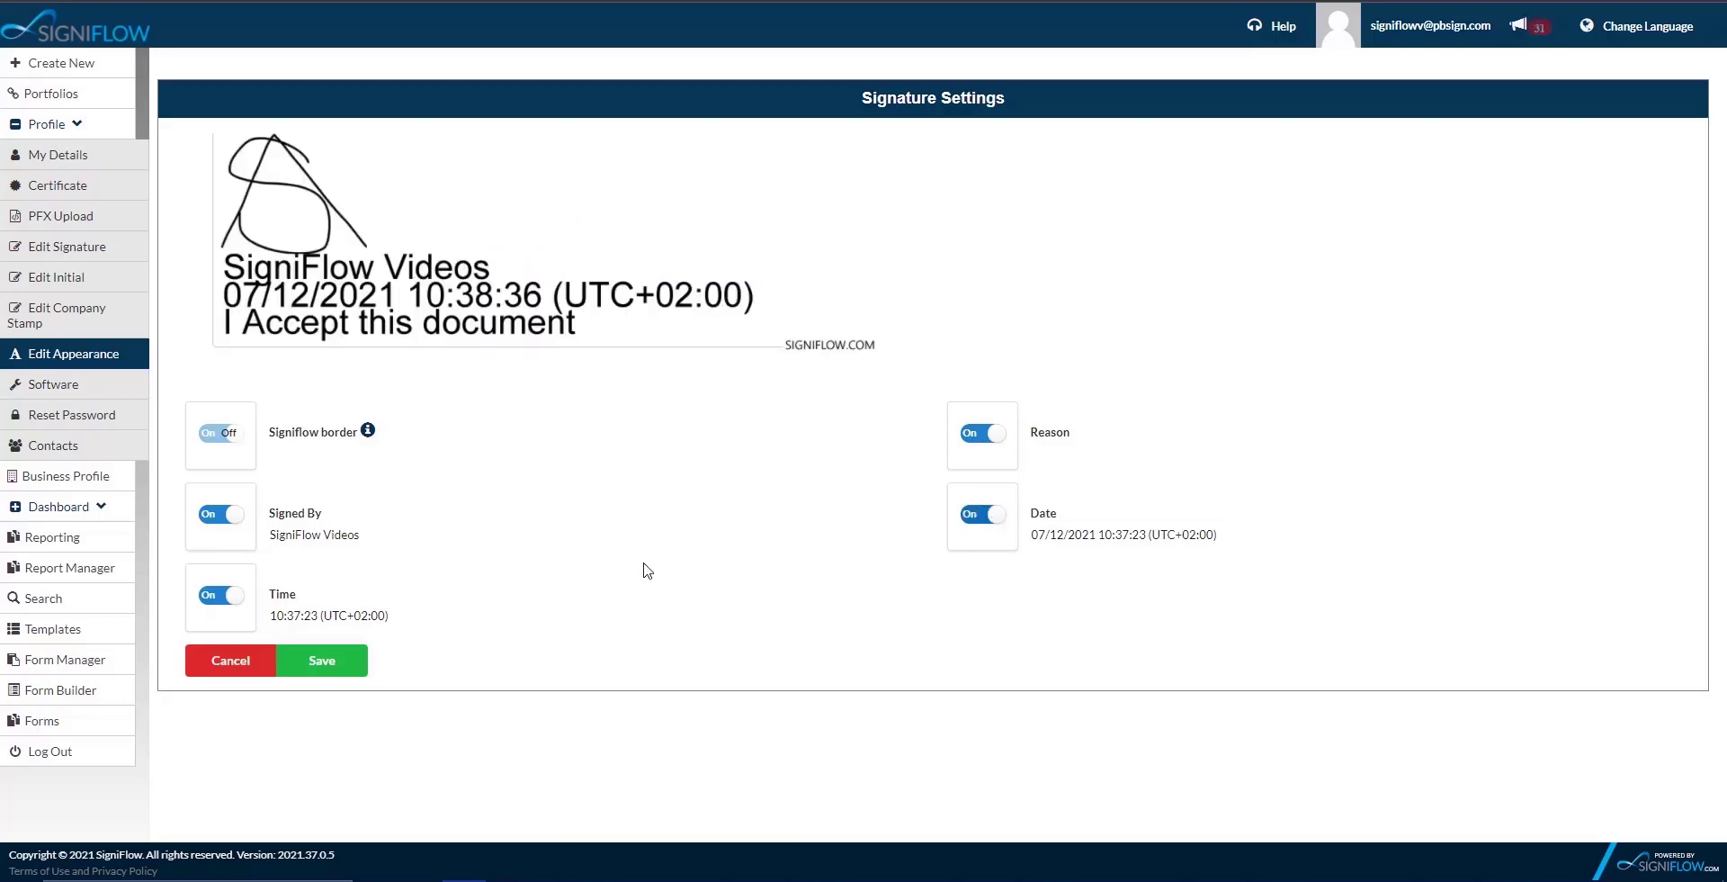
left_click(336, 663)
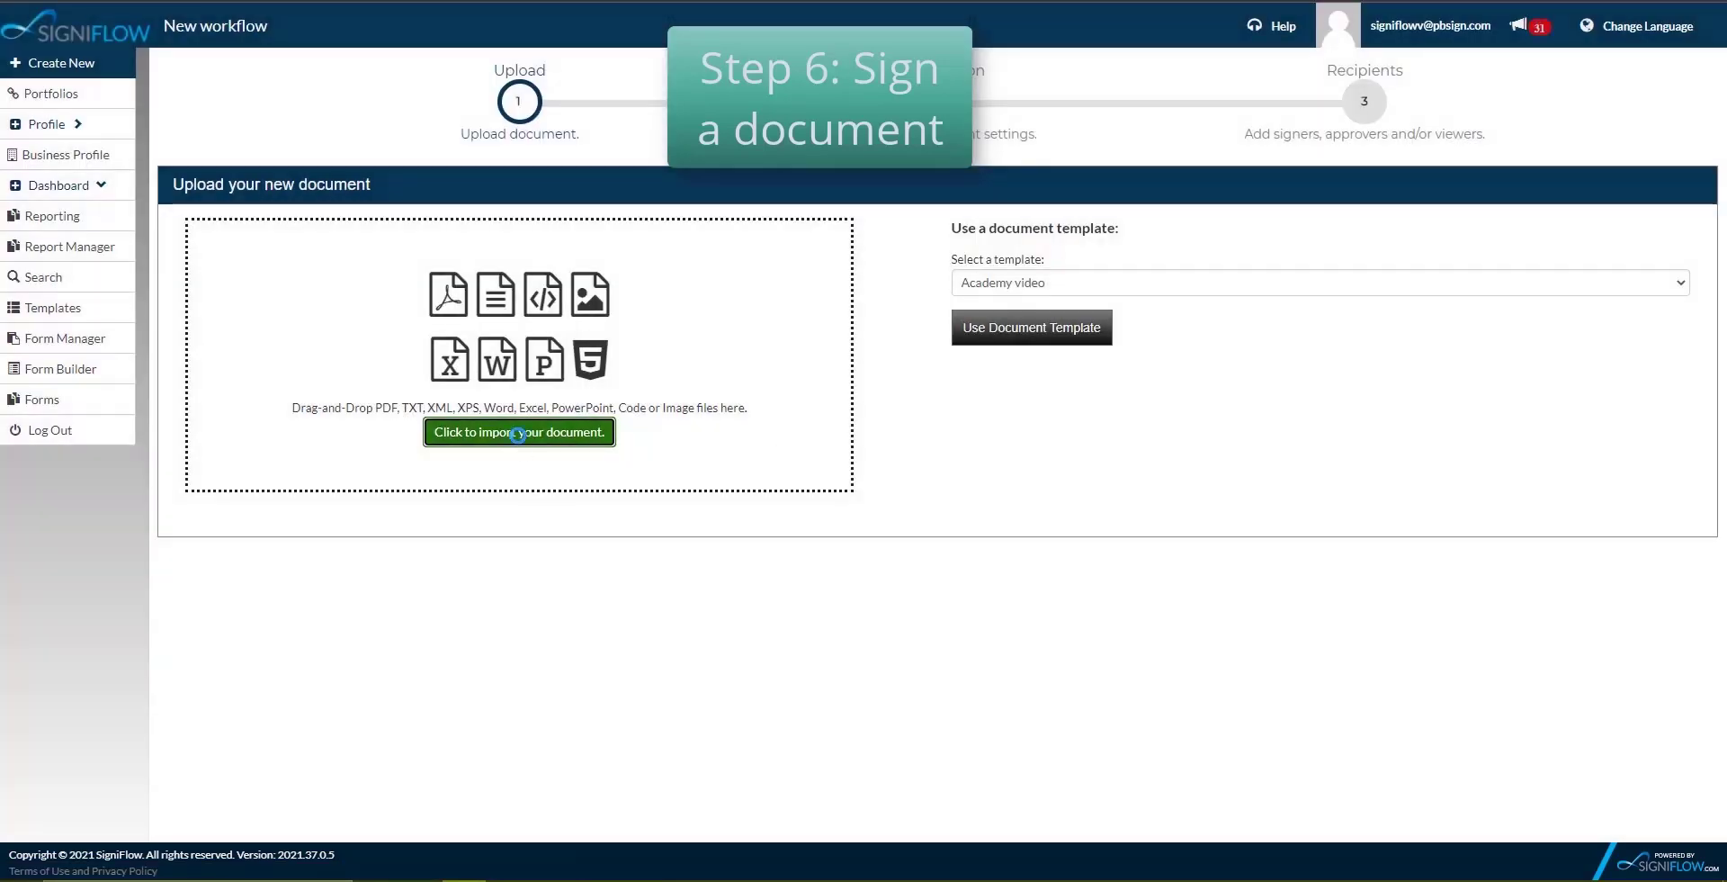
Import the SigniFlow Demo Agreement docx from the C: drive as a new workflow
left_click(520, 434)
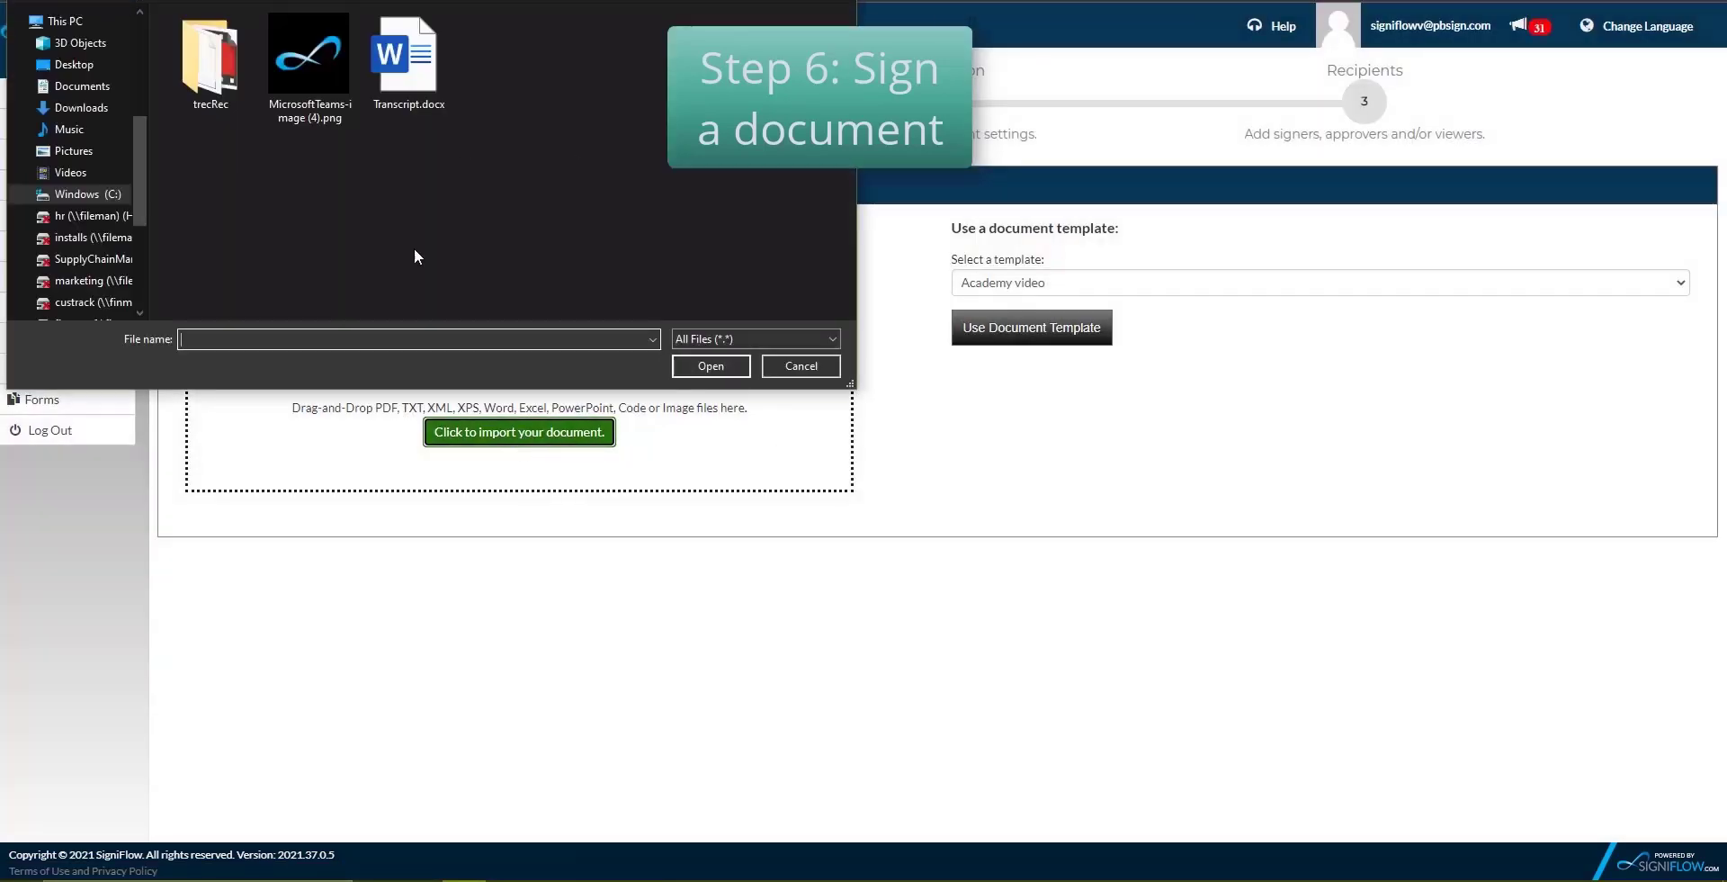
left_click(68, 193)
double_click(207, 59)
double_click(259, 56)
double_click(234, 46)
scroll(213, 187, "down", 3)
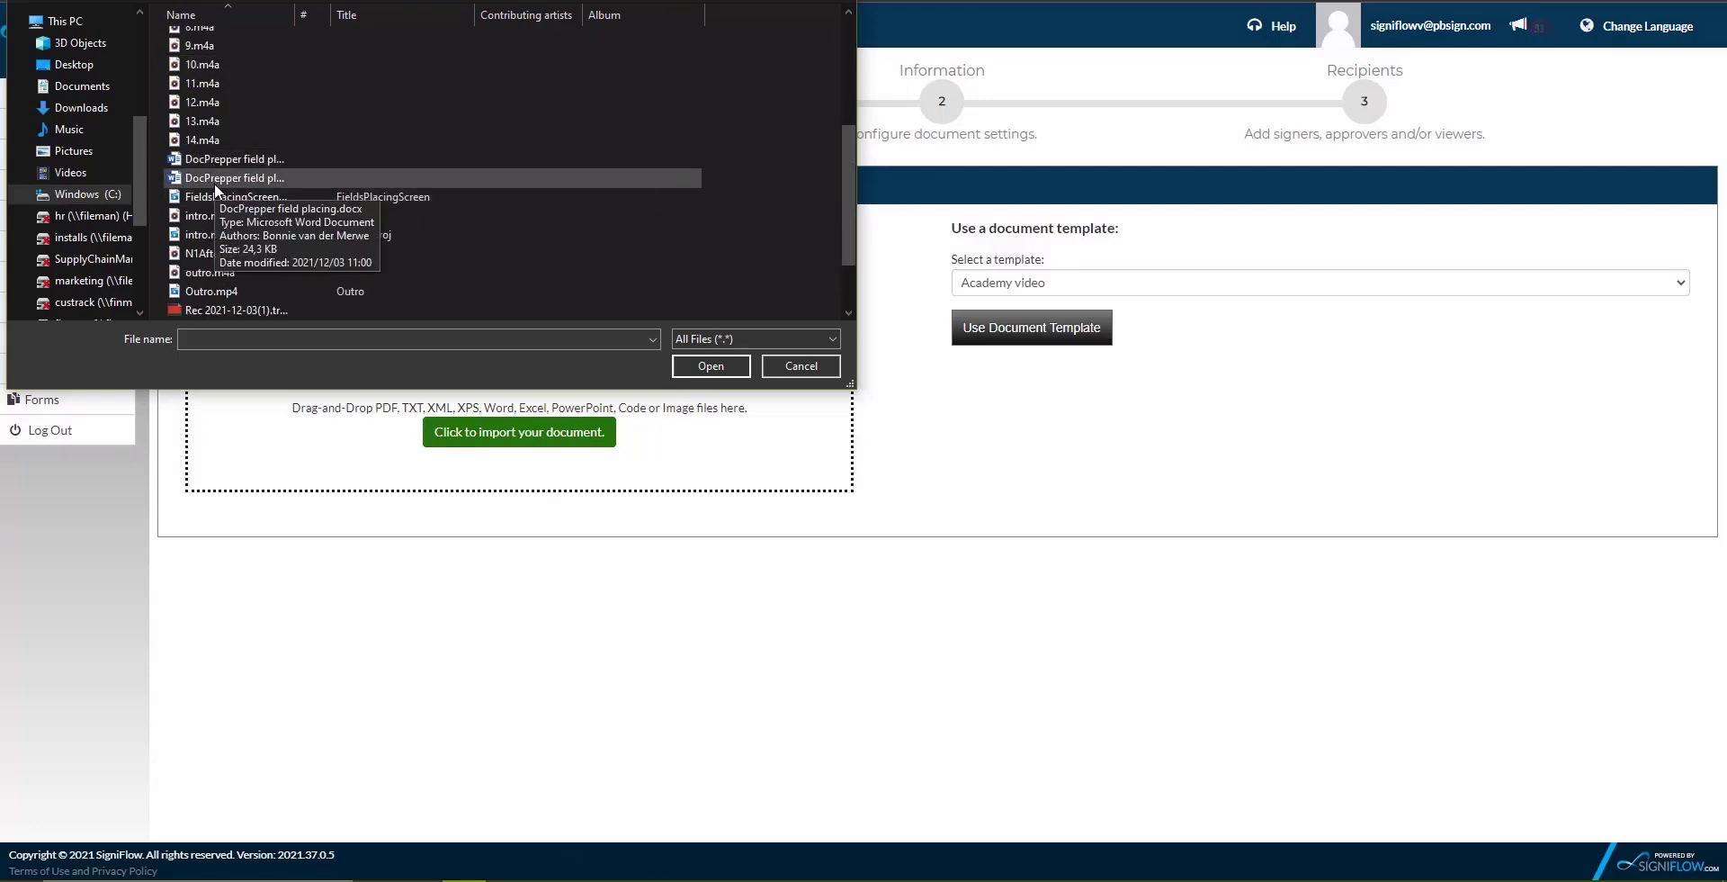
scroll(227, 218, "down", 2)
double_click(245, 262)
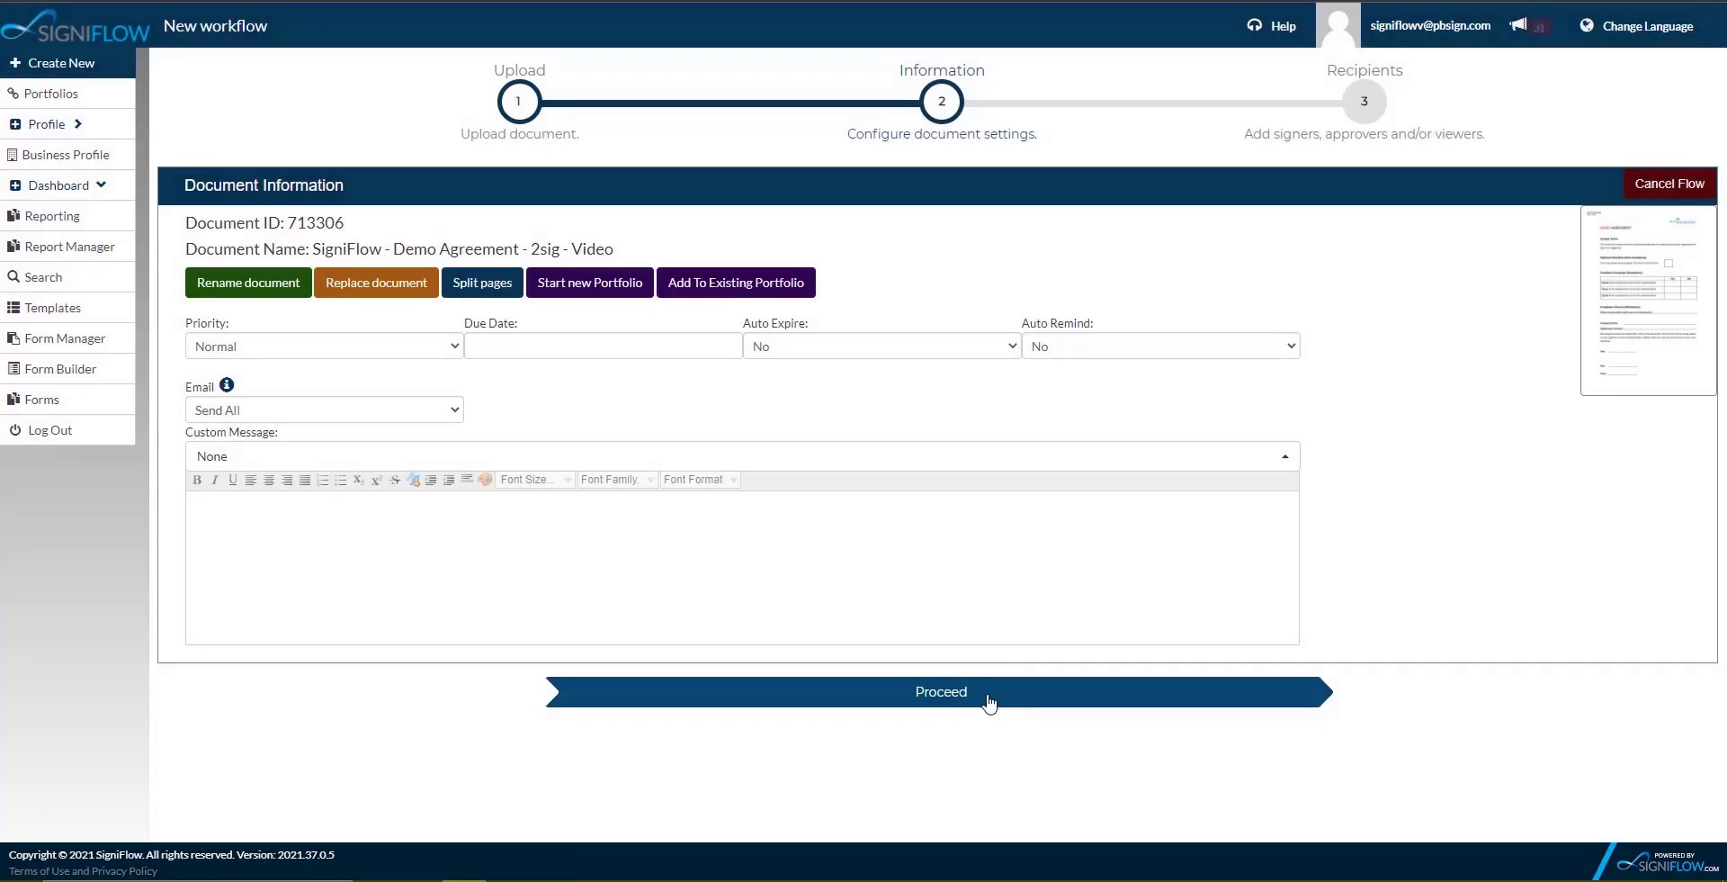
left_click(987, 695)
Add yourself and a second contact as signers, then continue to DocPrepper
left_click(288, 292)
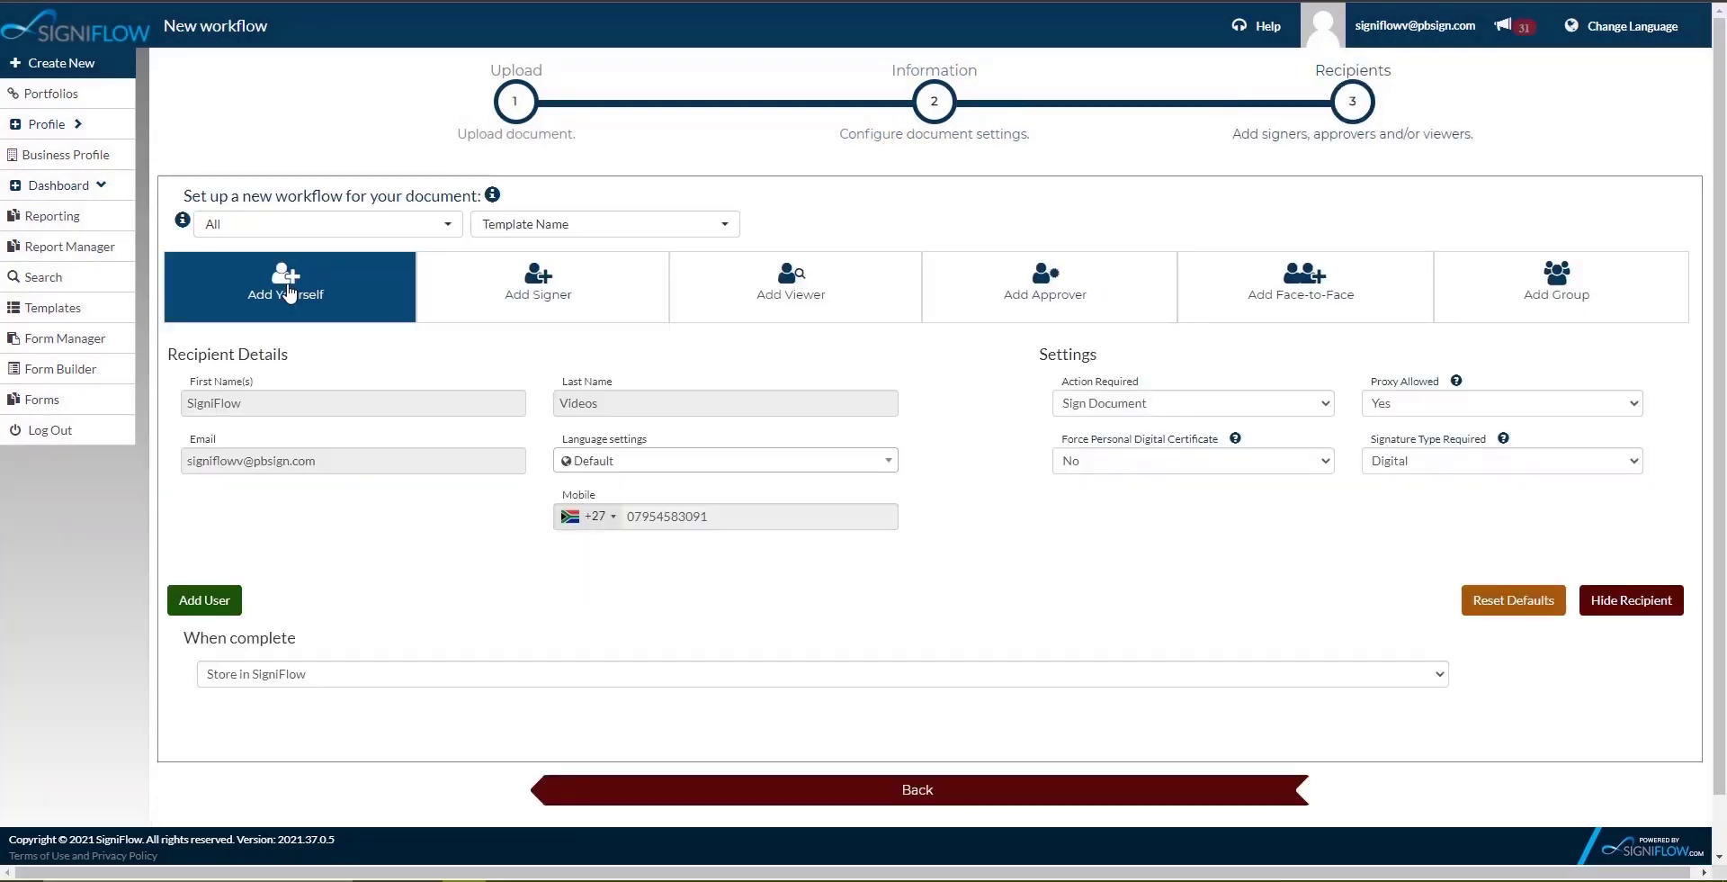
left_click(203, 601)
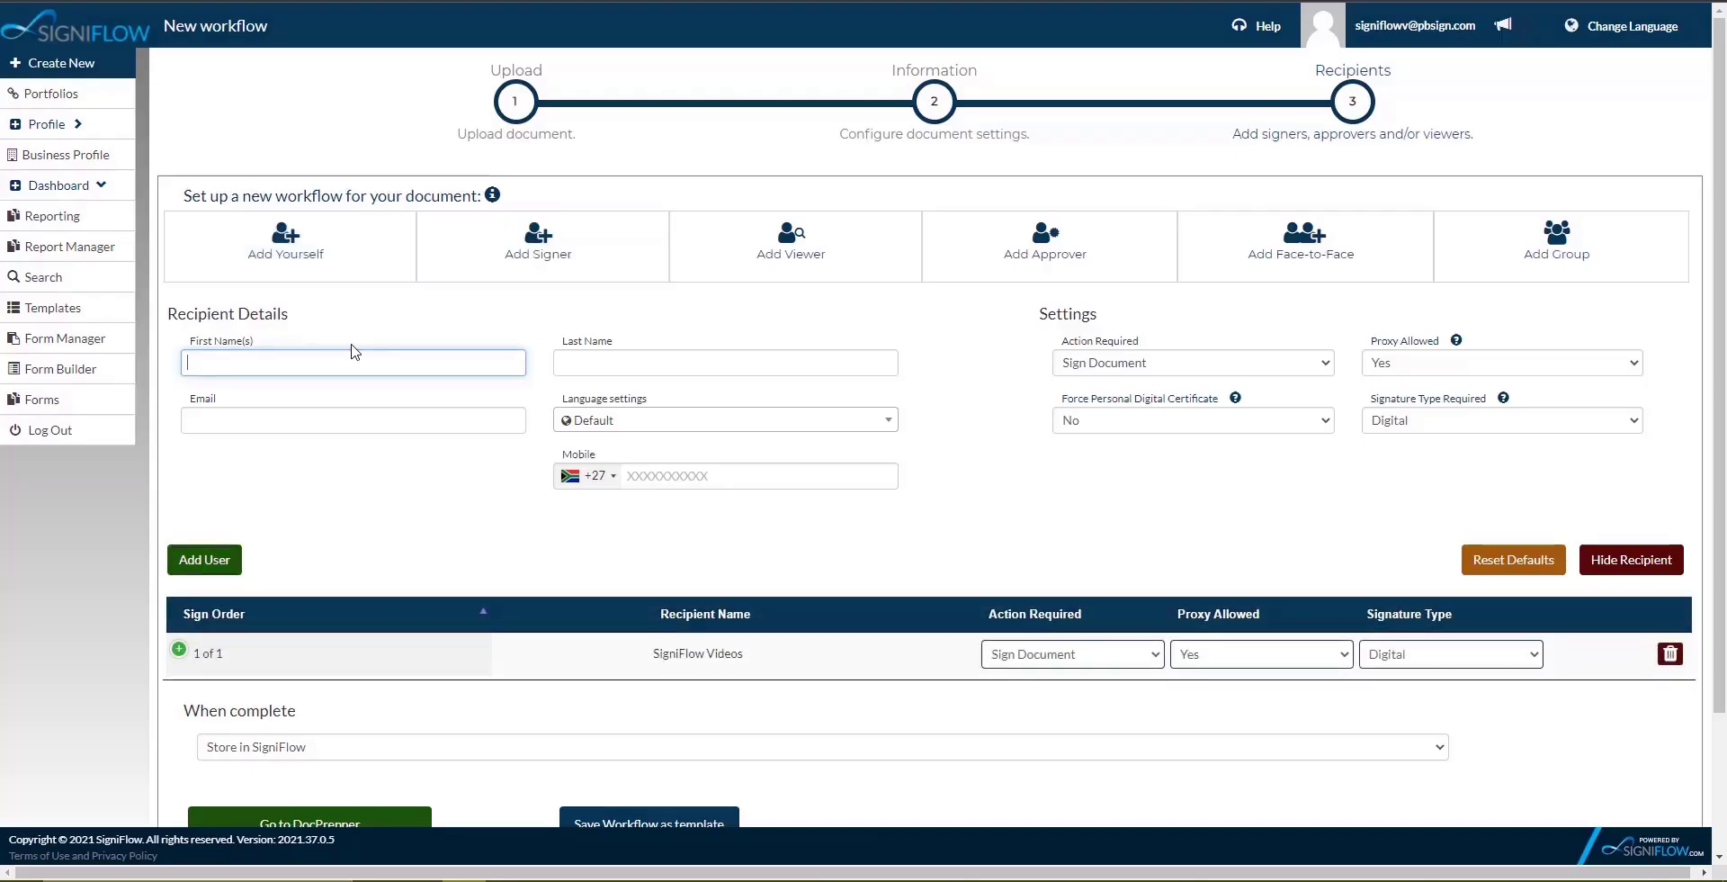
type("Jane")
left_click(270, 387)
left_click(204, 559)
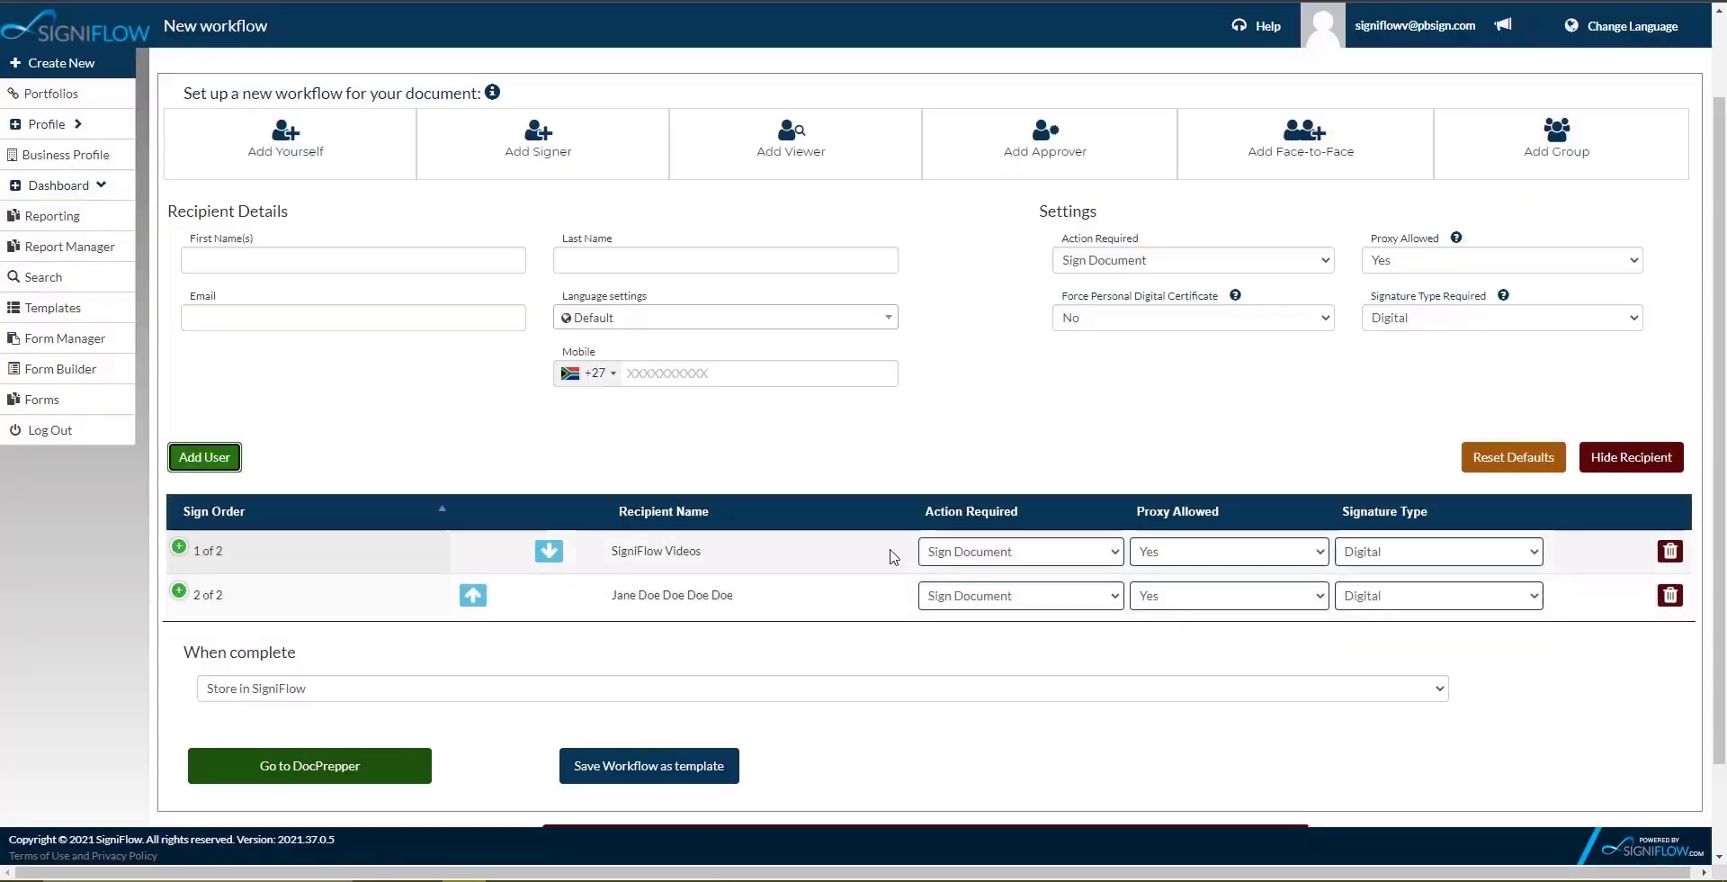
left_click(339, 764)
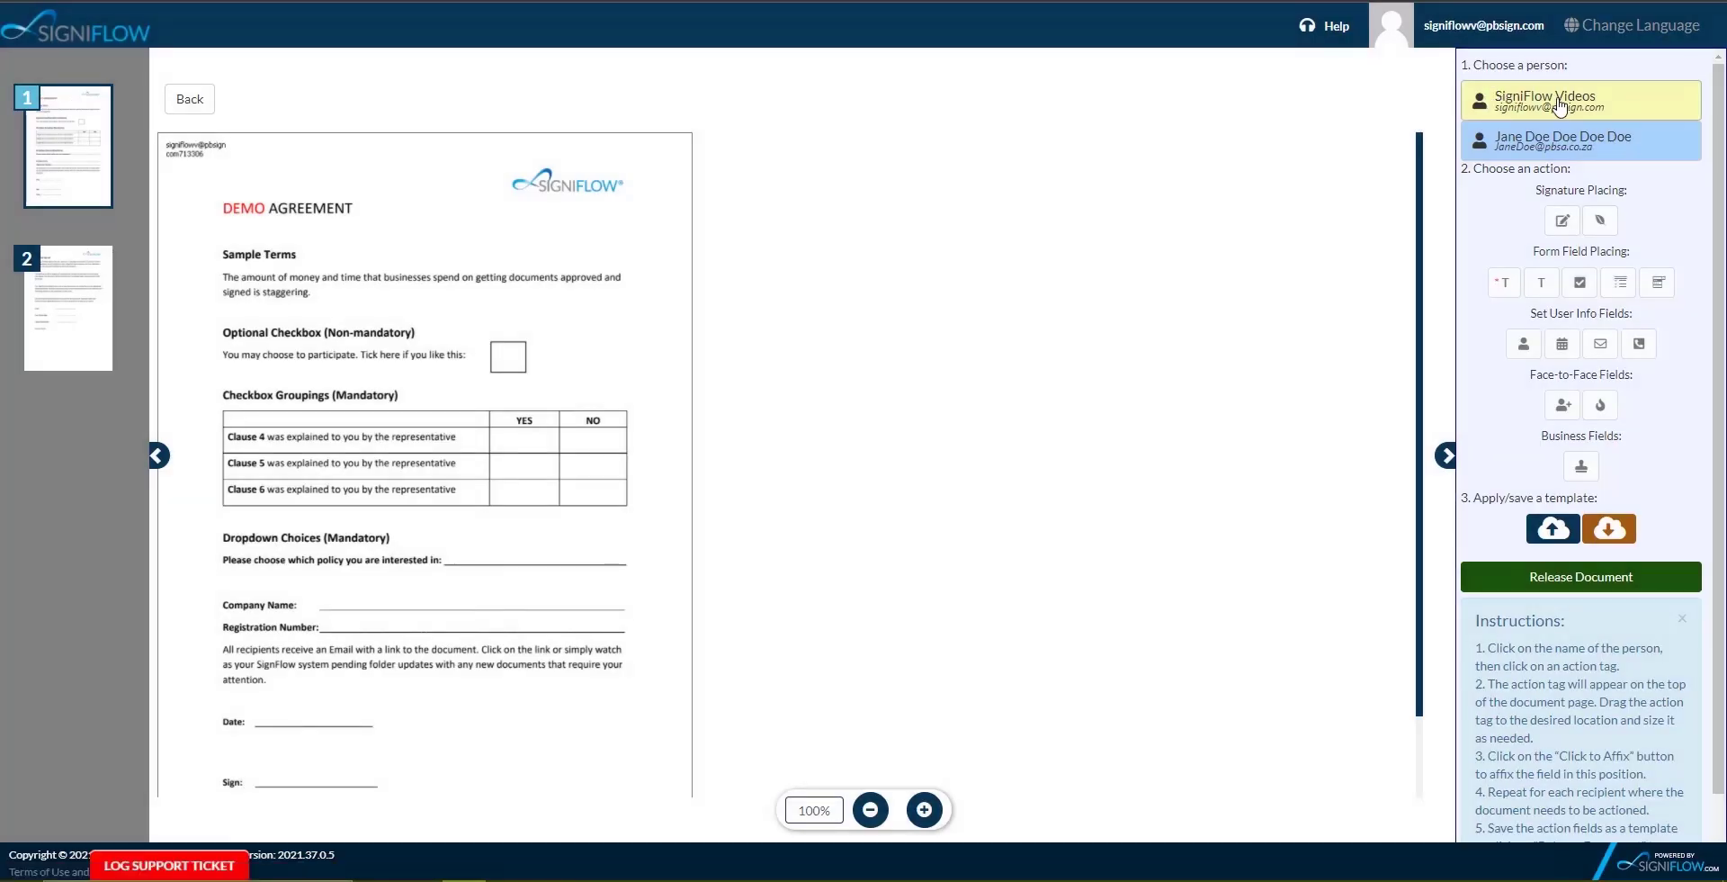
Place and affix your signature field on the page 1 Sign line
left_click(1559, 105)
left_click(1563, 221)
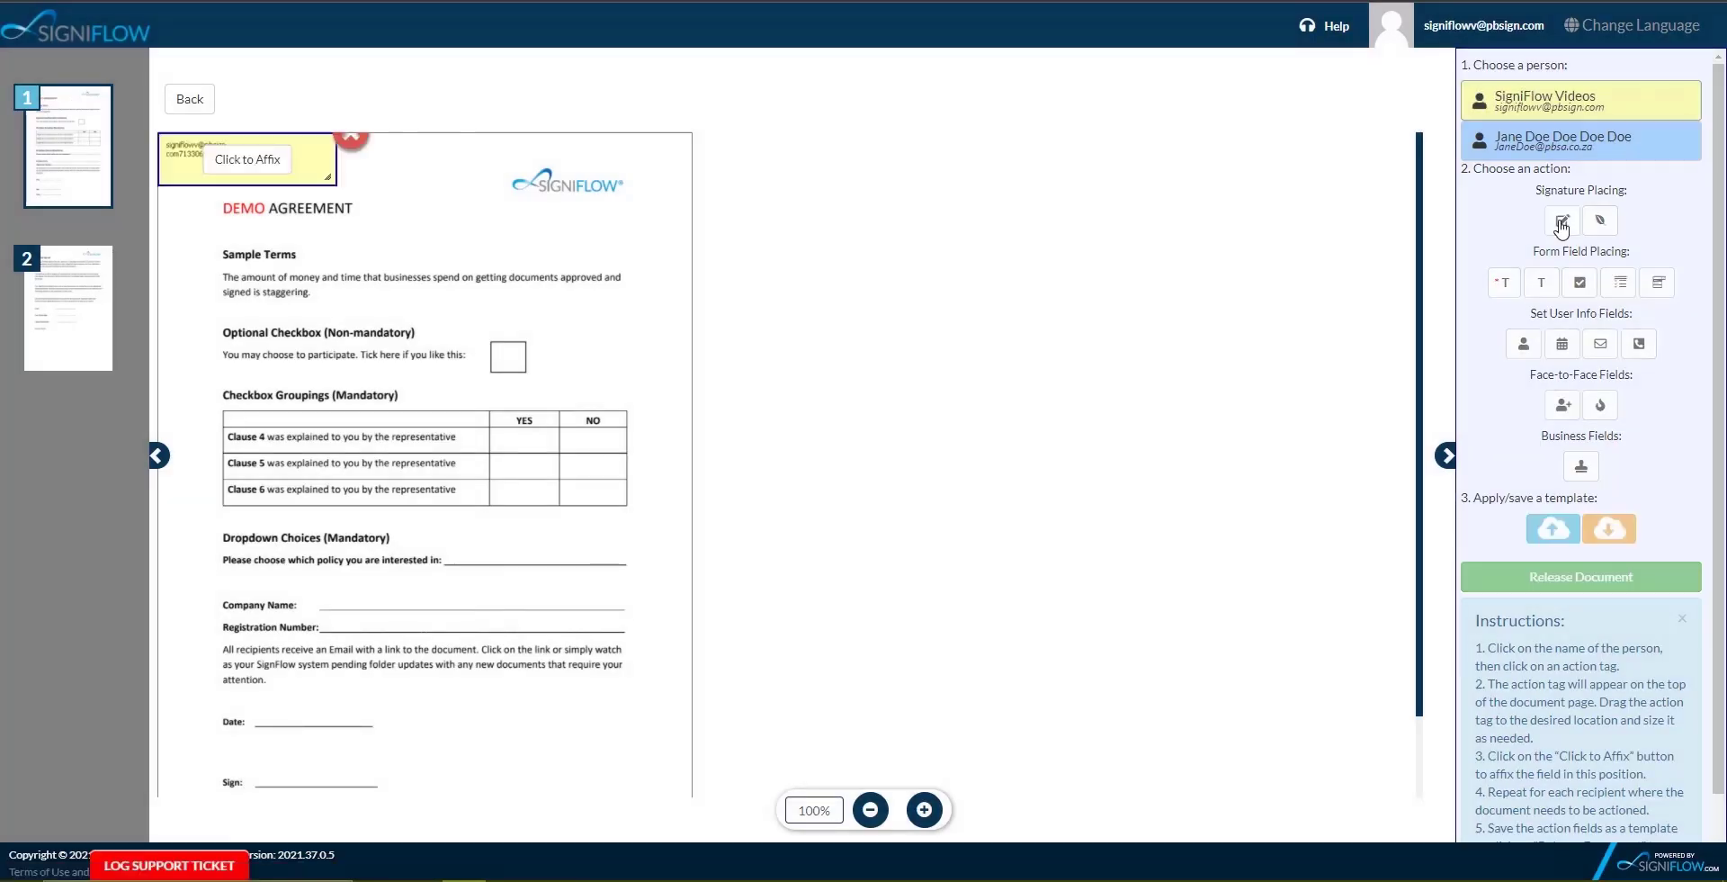
left_click_drag(264, 160, 346, 727)
left_click(332, 732)
Affix the second signer's field at Face-To-Face Sign on page 2 and release the document
left_click(1532, 147)
left_click(1562, 221)
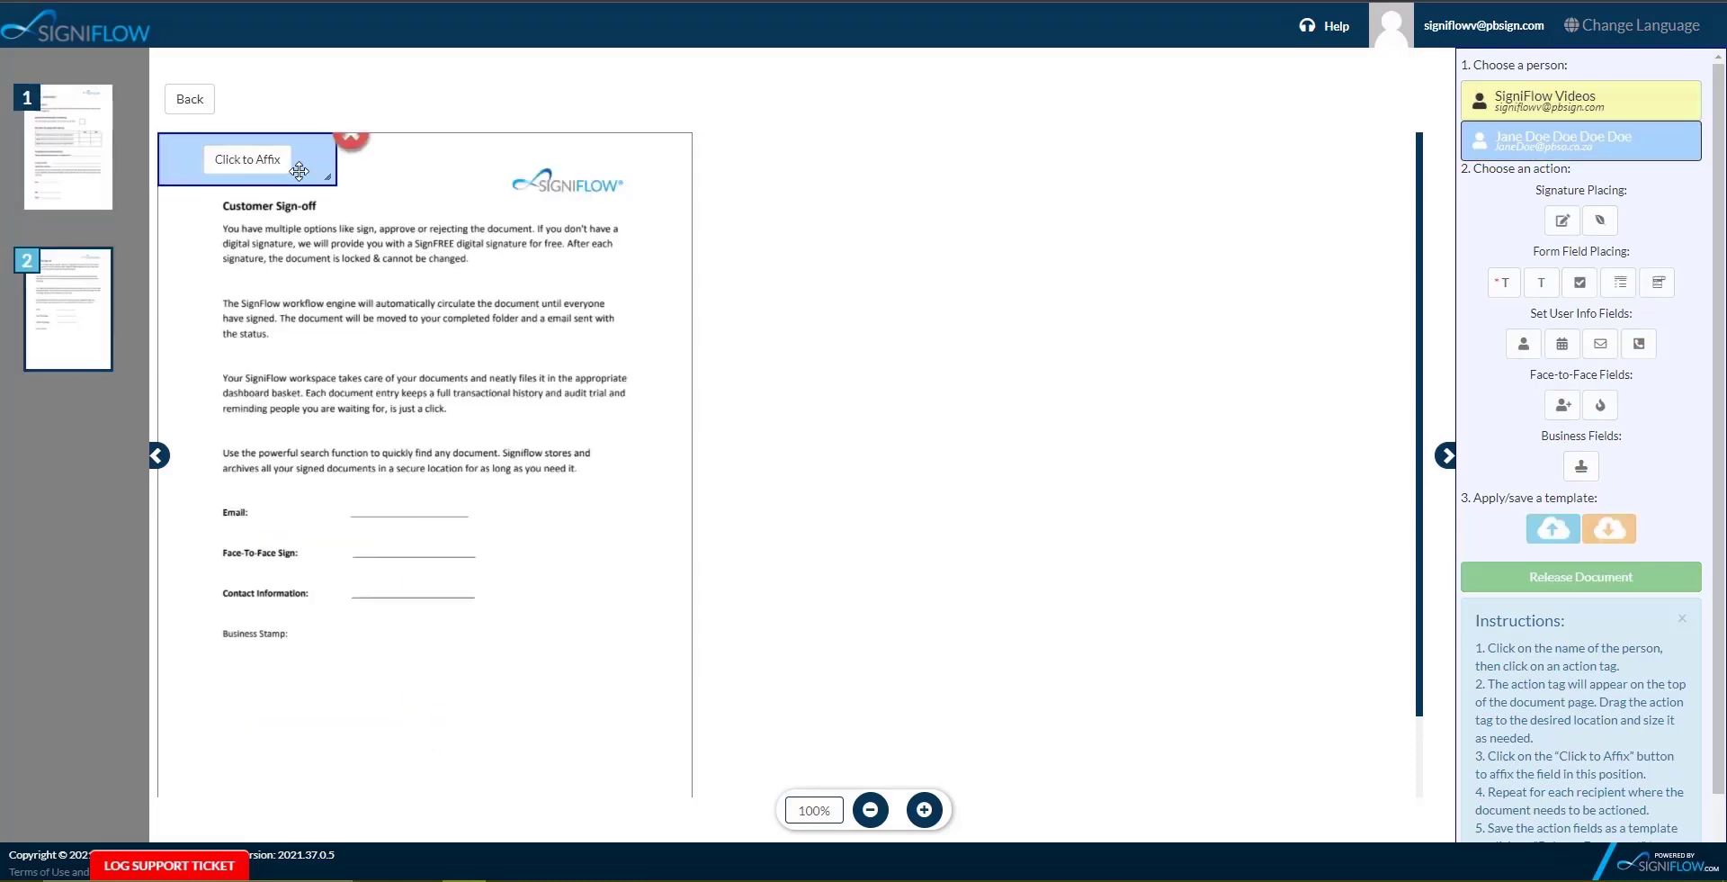
left_click_drag(232, 159, 432, 540)
left_click(432, 538)
left_click(90, 153)
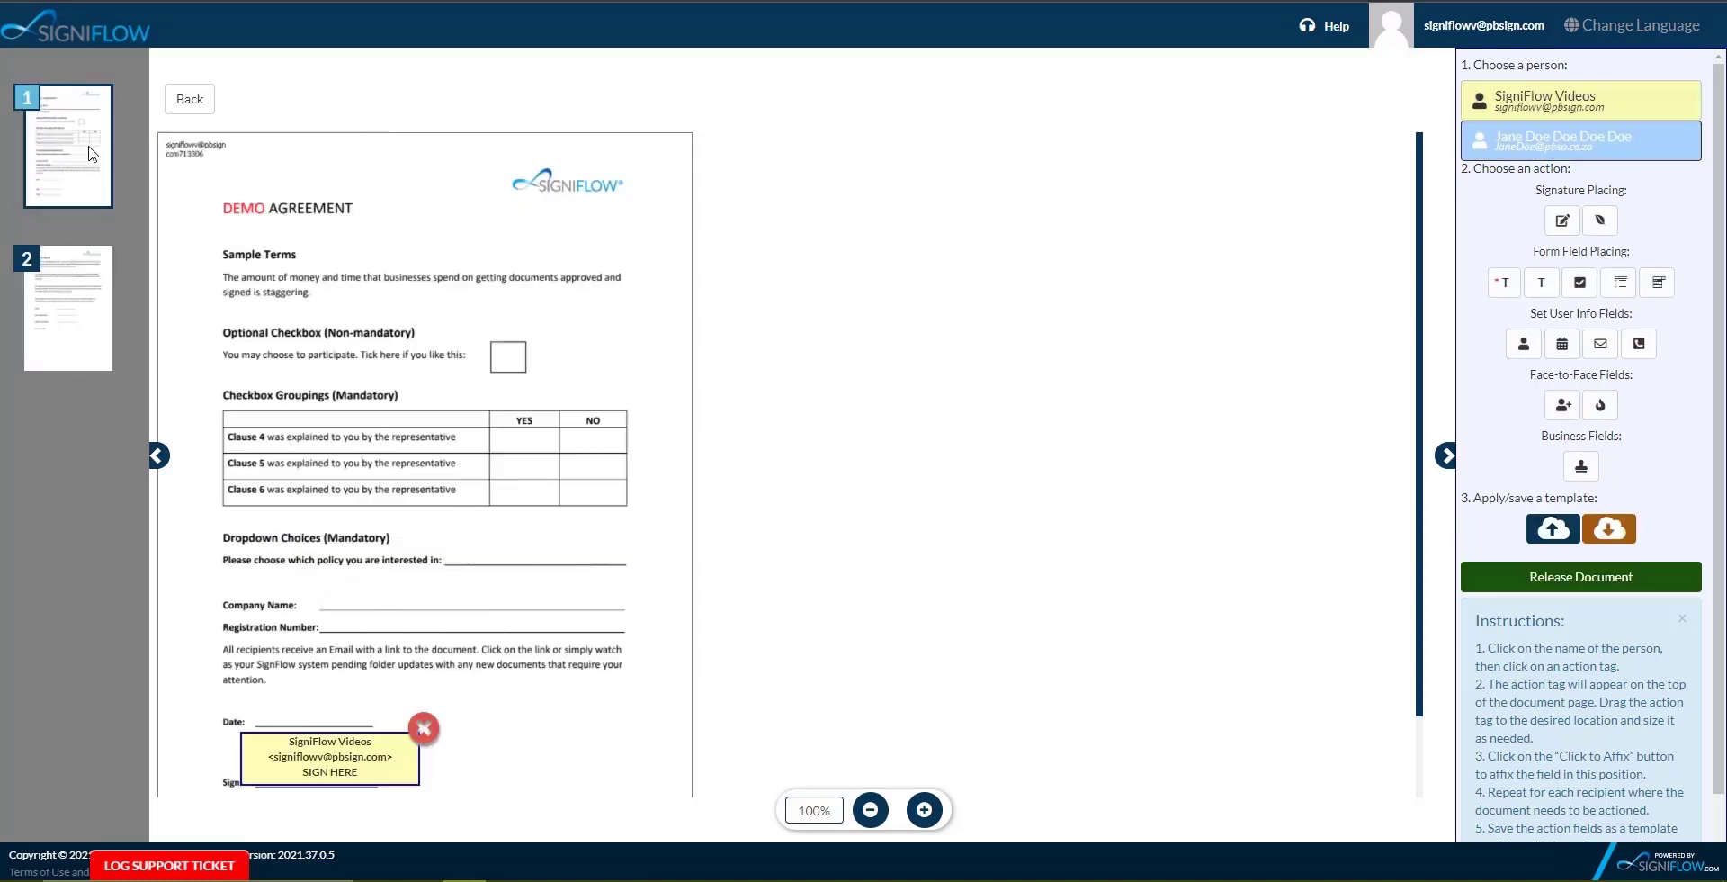
left_click(1581, 577)
left_click(1080, 112)
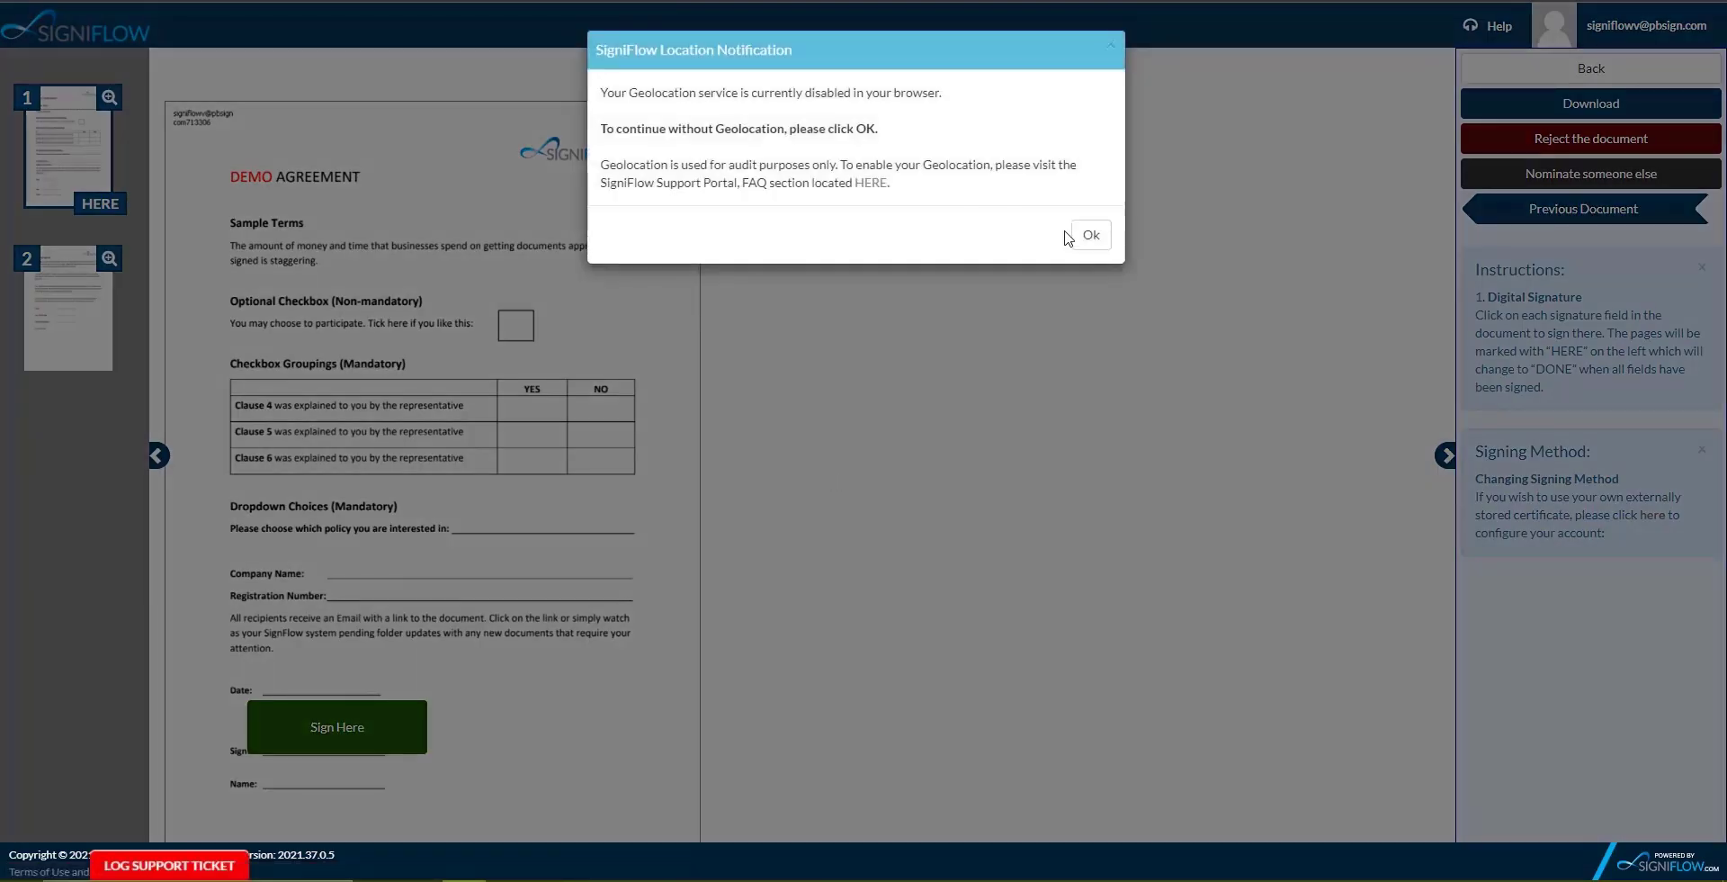
Dismiss the geolocation notice, sign at the Sign Here field, and close the Completed message
left_click(1091, 236)
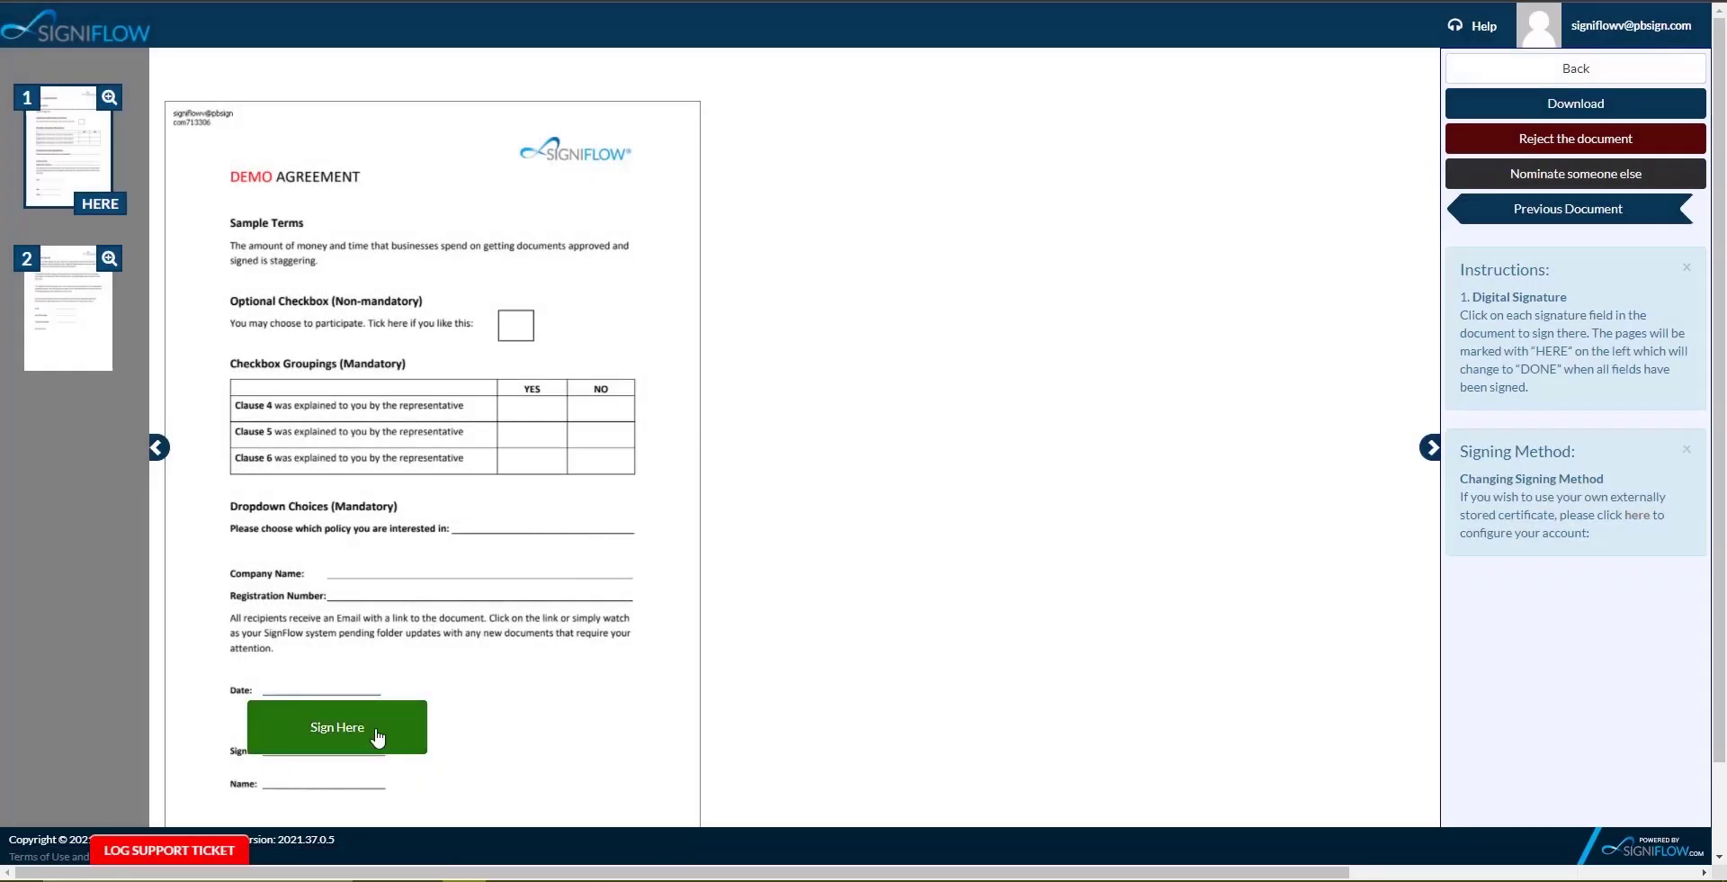
left_click(378, 734)
scroll(851, 624, "down", 2)
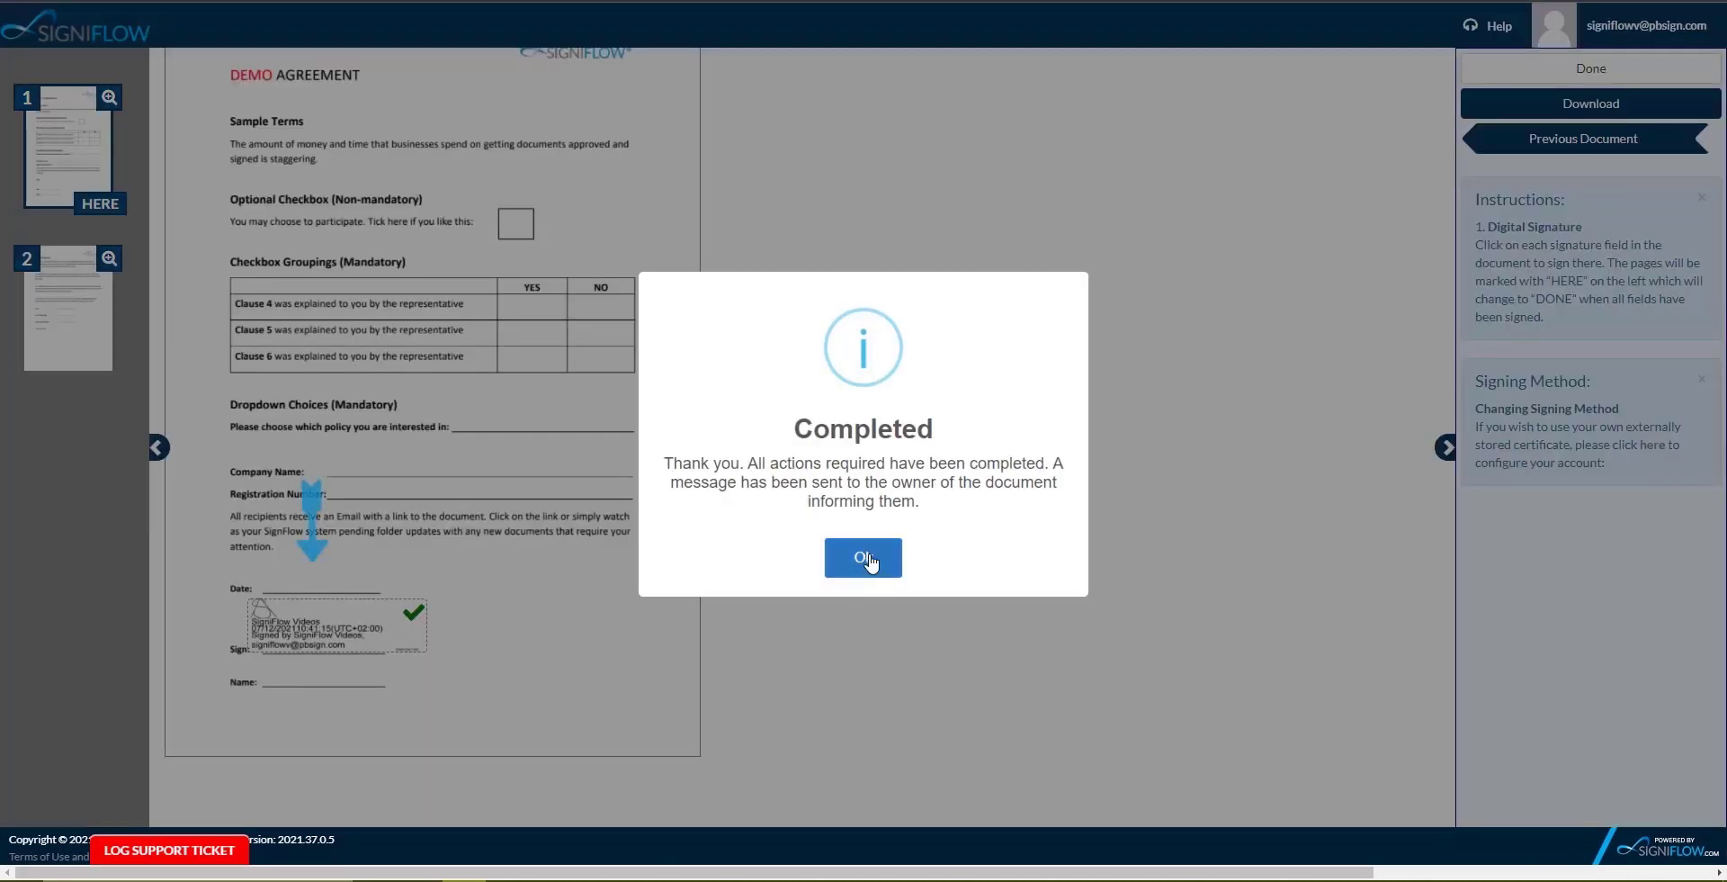
left_click(869, 561)
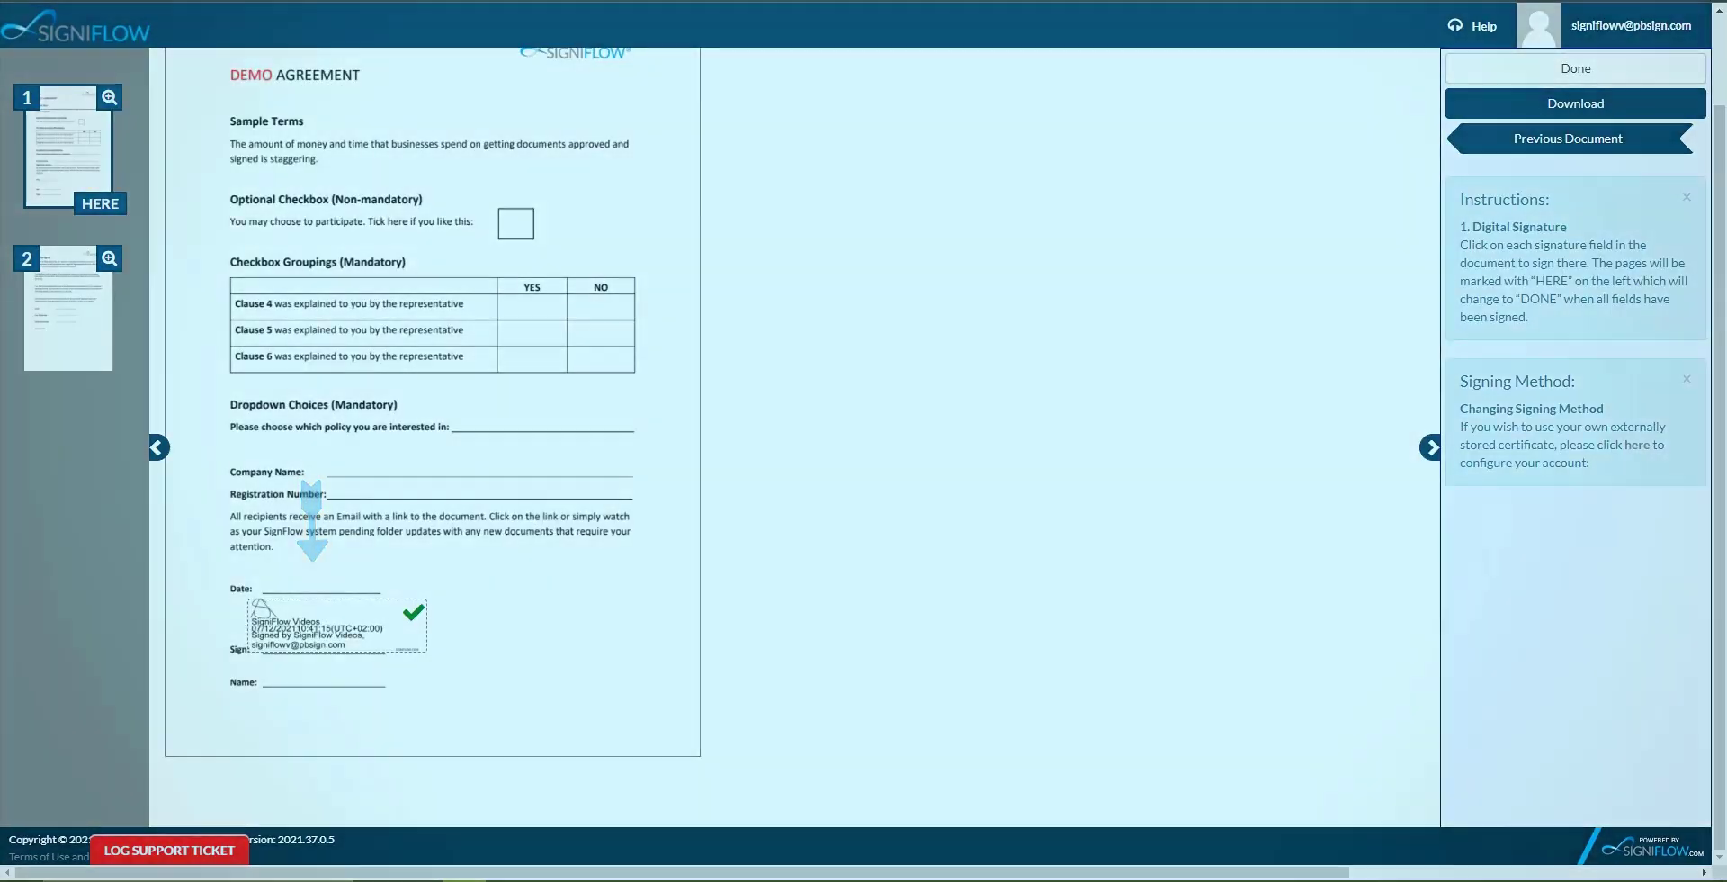